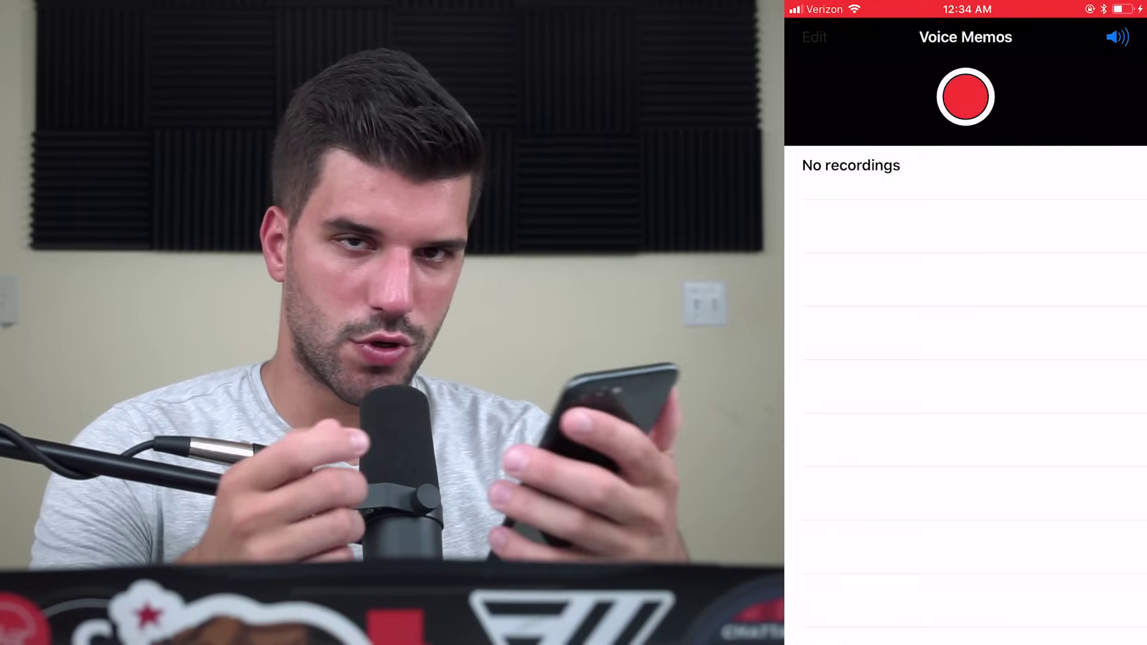
Step: Record a voice memo of about six seconds and save it as New Recording
{"action": "left_click", "coordinate": [965, 96]}
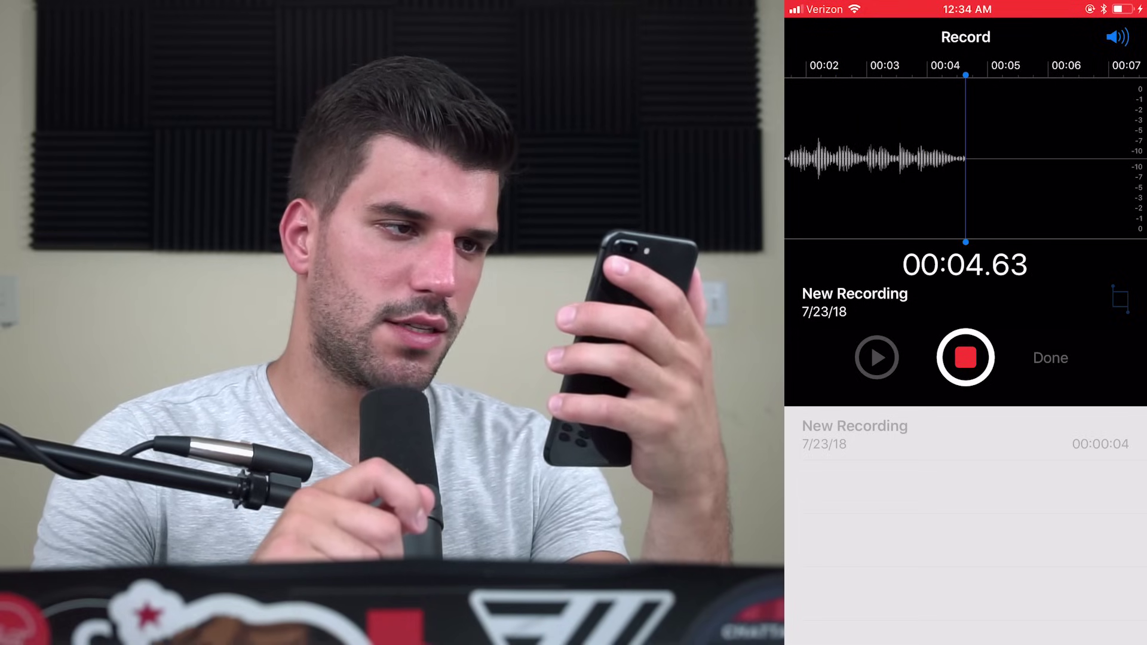
{"action": "left_click", "coordinate": [965, 357]}
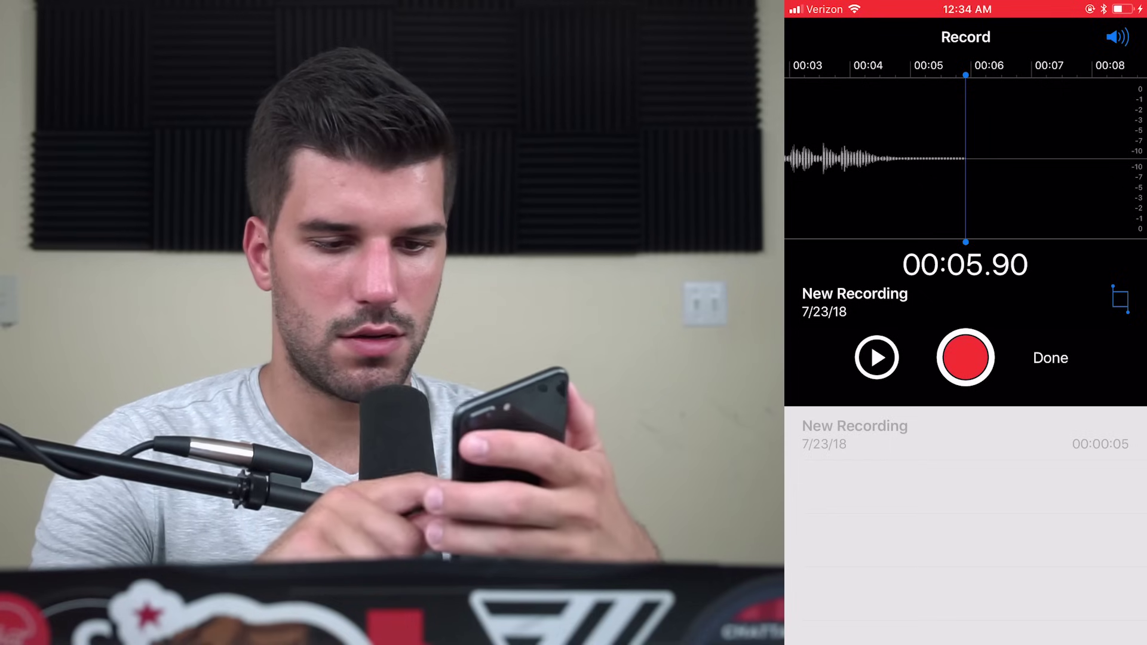
{"action": "left_click", "coordinate": [1051, 357]}
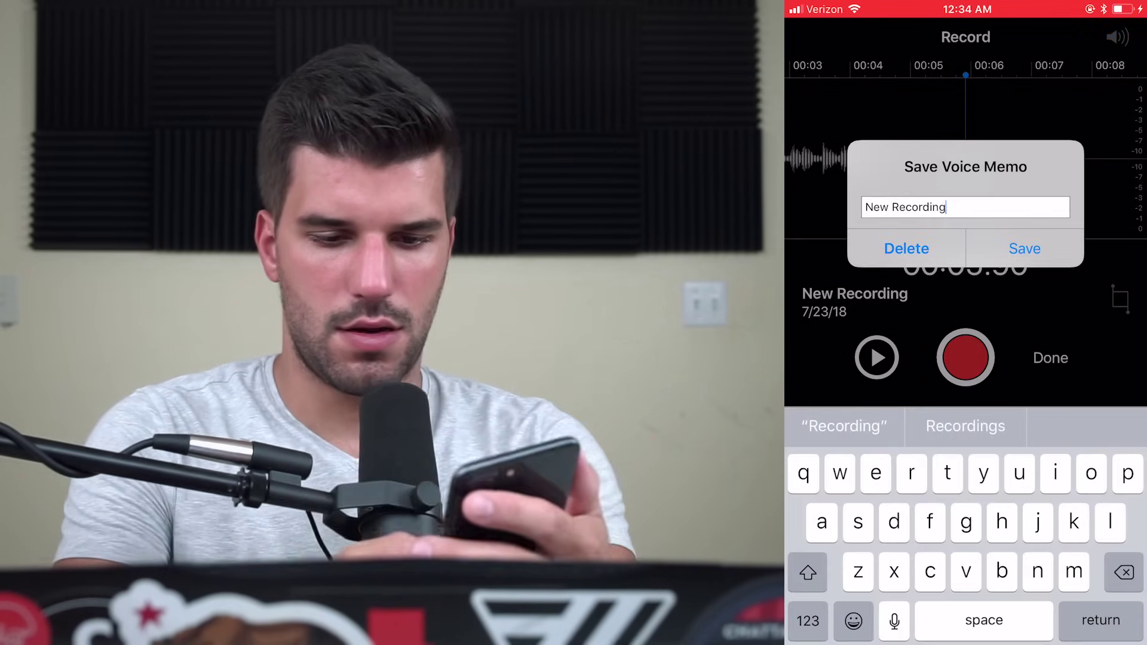
{"action": "left_click", "coordinate": [1024, 245]}
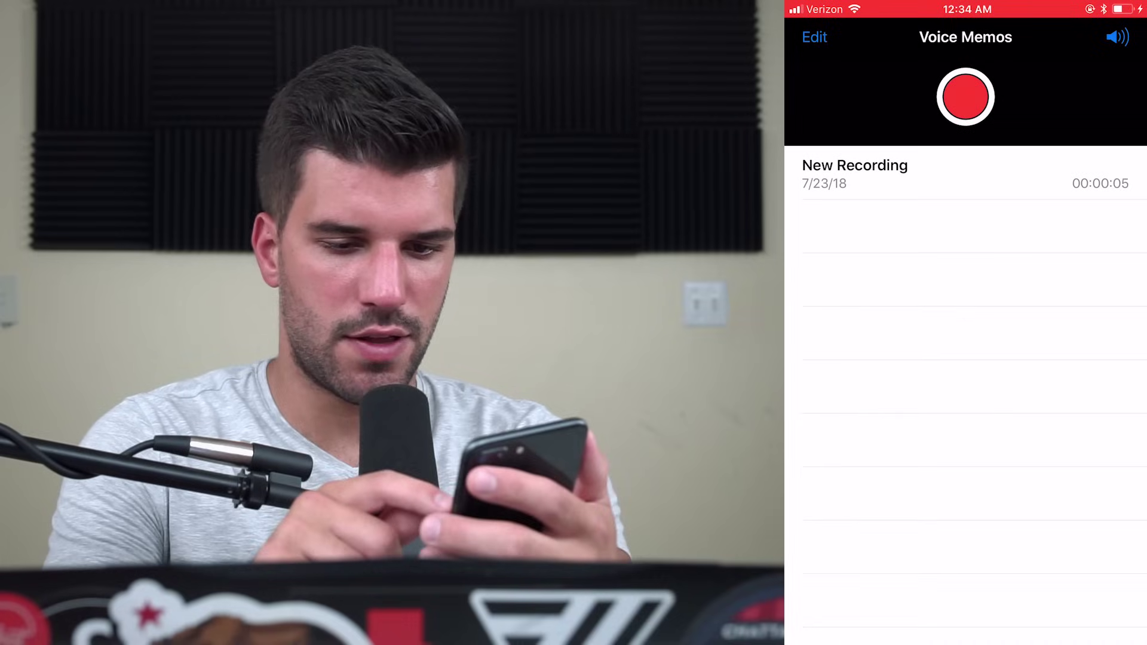
Step: Upload the New Recording memo to Dropbox
{"action": "left_click", "coordinate": [854, 169]}
{"action": "left_click", "coordinate": [809, 250]}
{"action": "left_click", "coordinate": [1040, 409]}
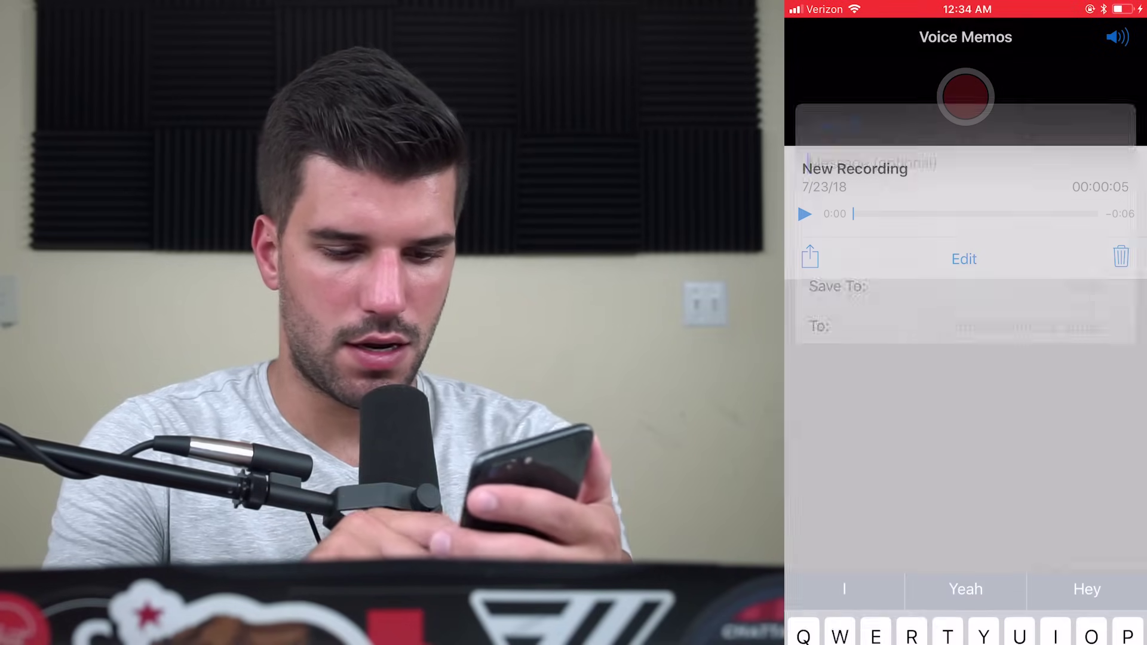
{"action": "left_click", "coordinate": [1101, 124]}
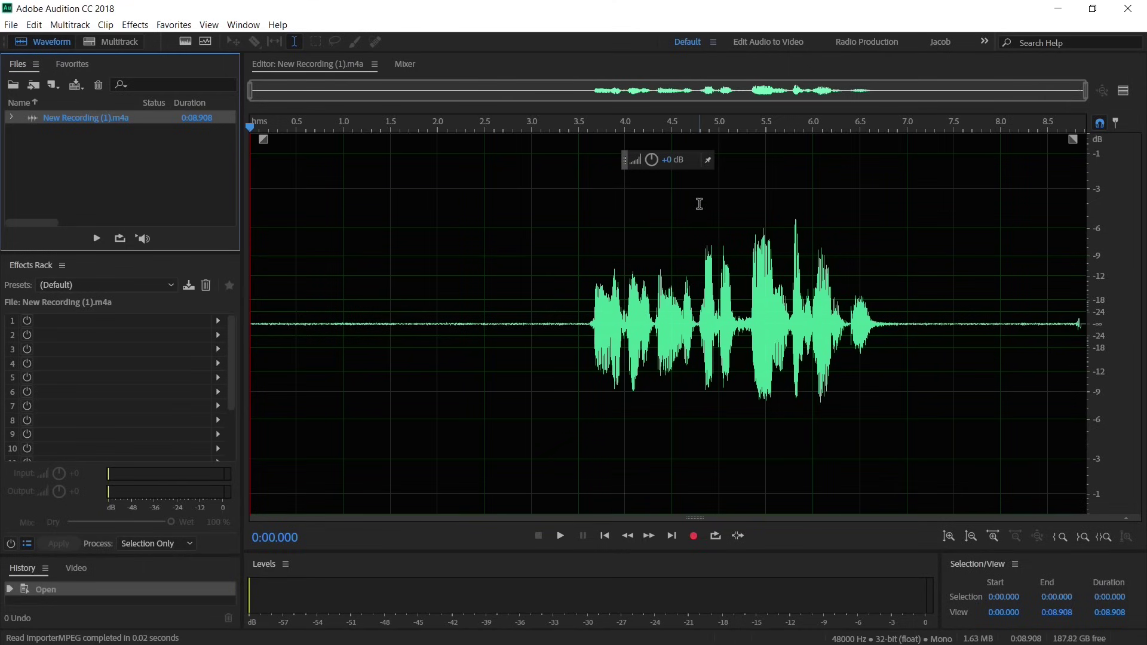
Step: Play the unprocessed memo from 0:03.176 to 0:07.647
{"action": "left_click", "coordinate": [548, 289]}
{"action": "key", "text": "space"}
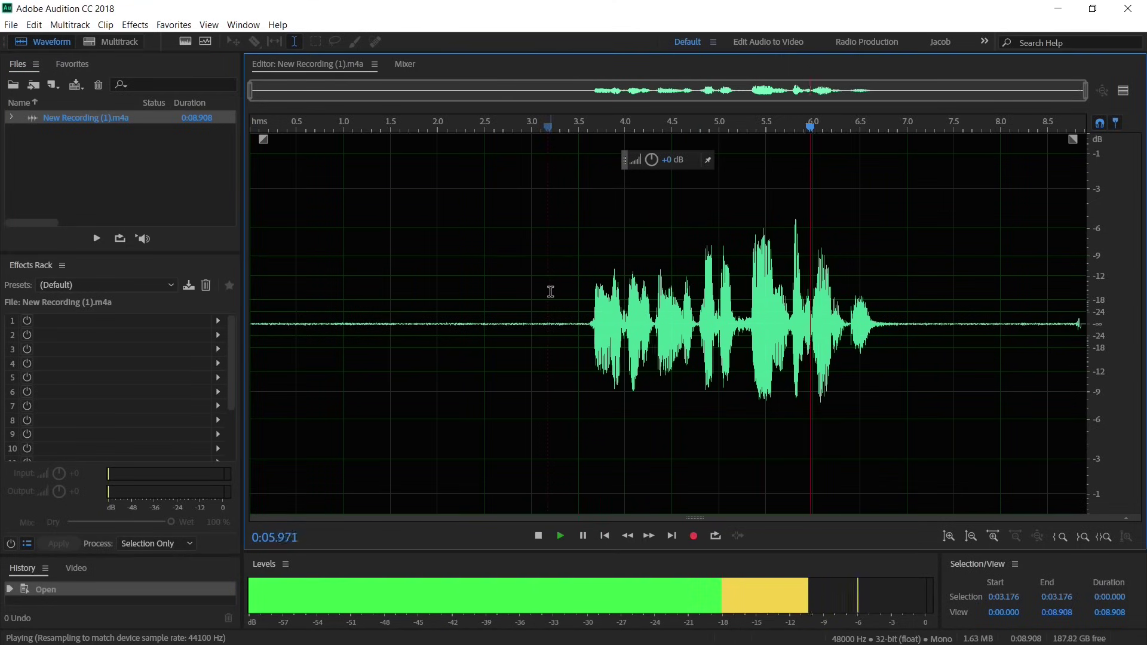
{"action": "key", "text": "space"}
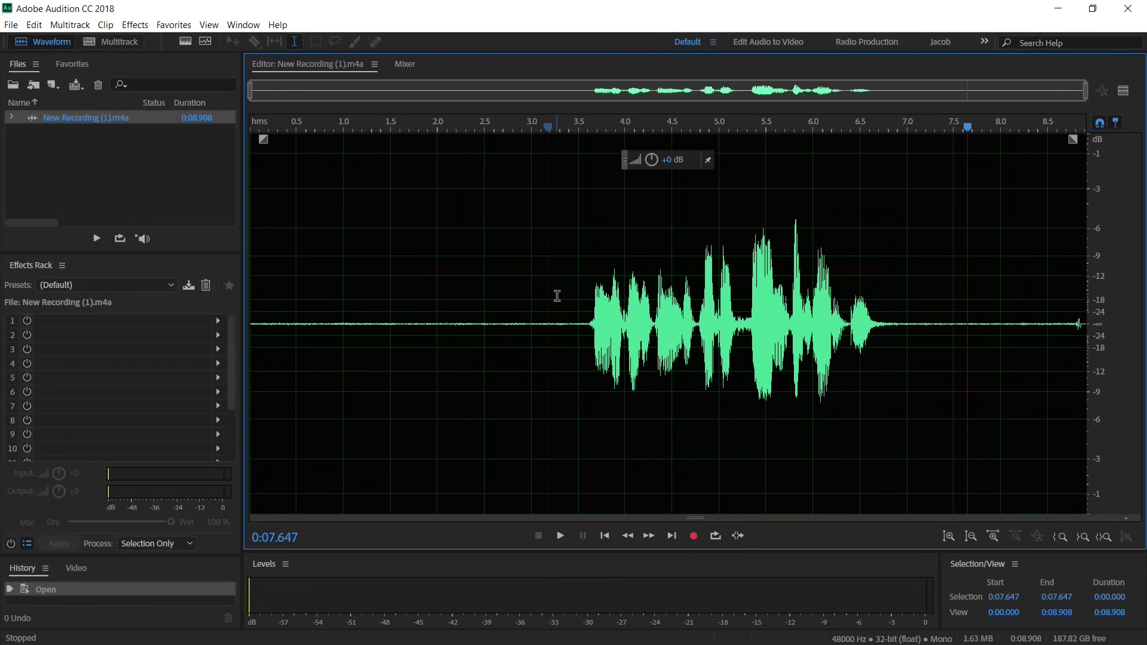
{"action": "left_click", "coordinate": [299, 42]}
Step: Show the spectrogram below the waveform and audition the quiet stretch from 2.044 to 3.000 s
{"action": "left_click", "coordinate": [185, 42]}
{"action": "left_click_drag", "start_coordinate": [693, 213], "coordinate": [711, 356]}
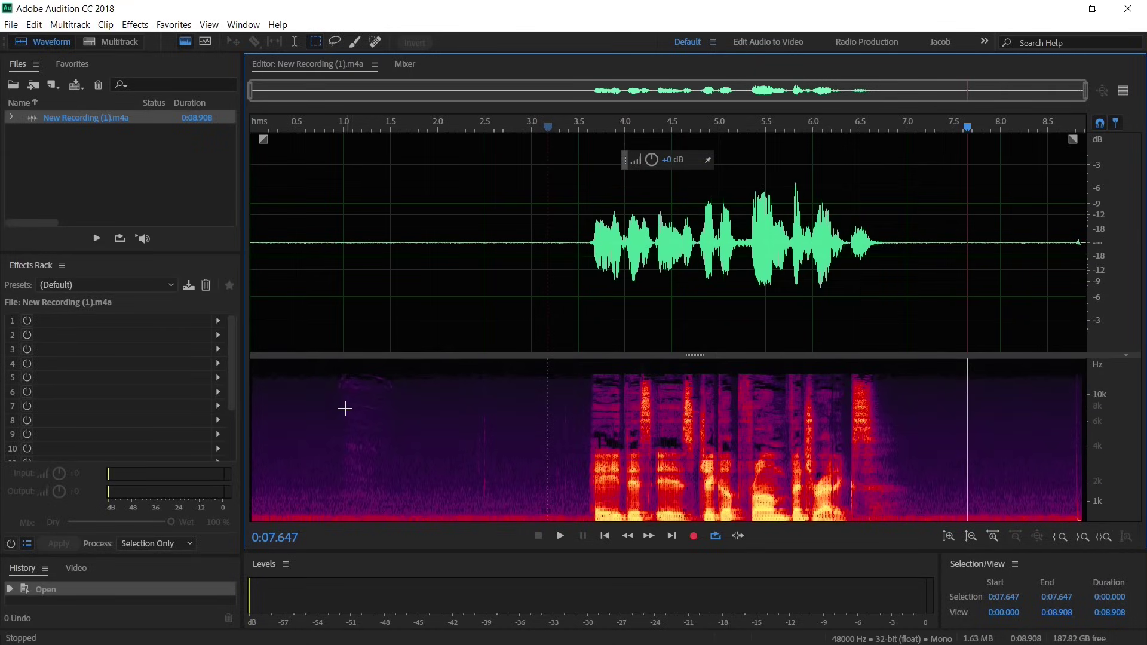
{"action": "key", "text": "t"}
{"action": "scroll", "coordinate": [491, 443], "scroll_direction": "up", "scroll_amount": 3}
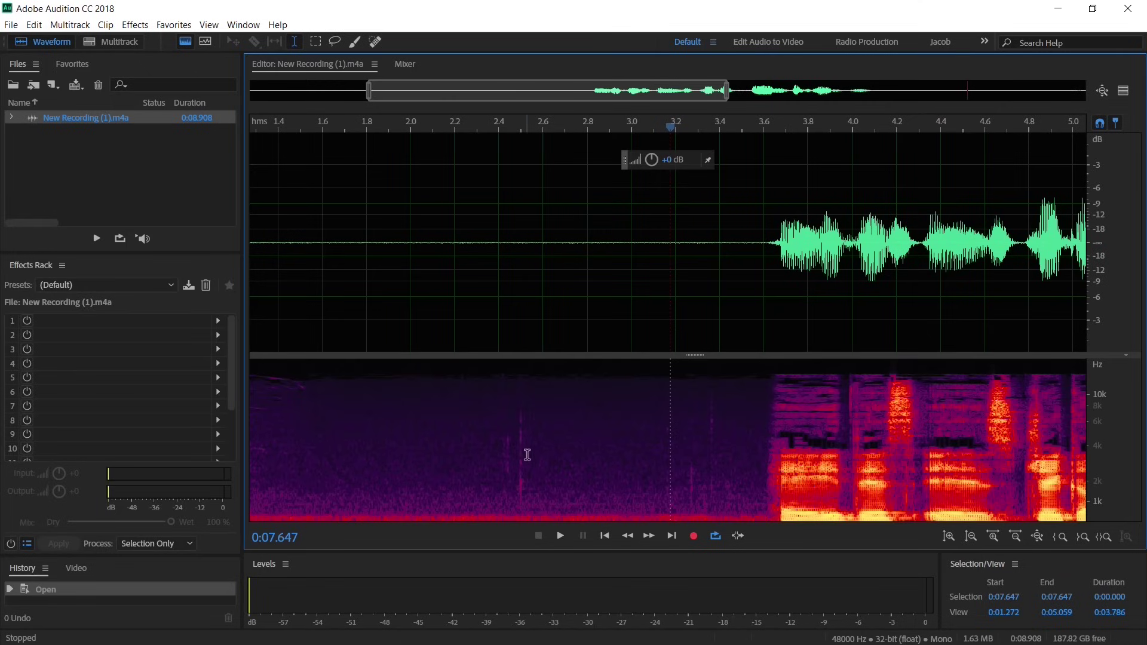
{"action": "left_click_drag", "start_coordinate": [420, 430], "coordinate": [627, 459]}
{"action": "key", "text": "space"}
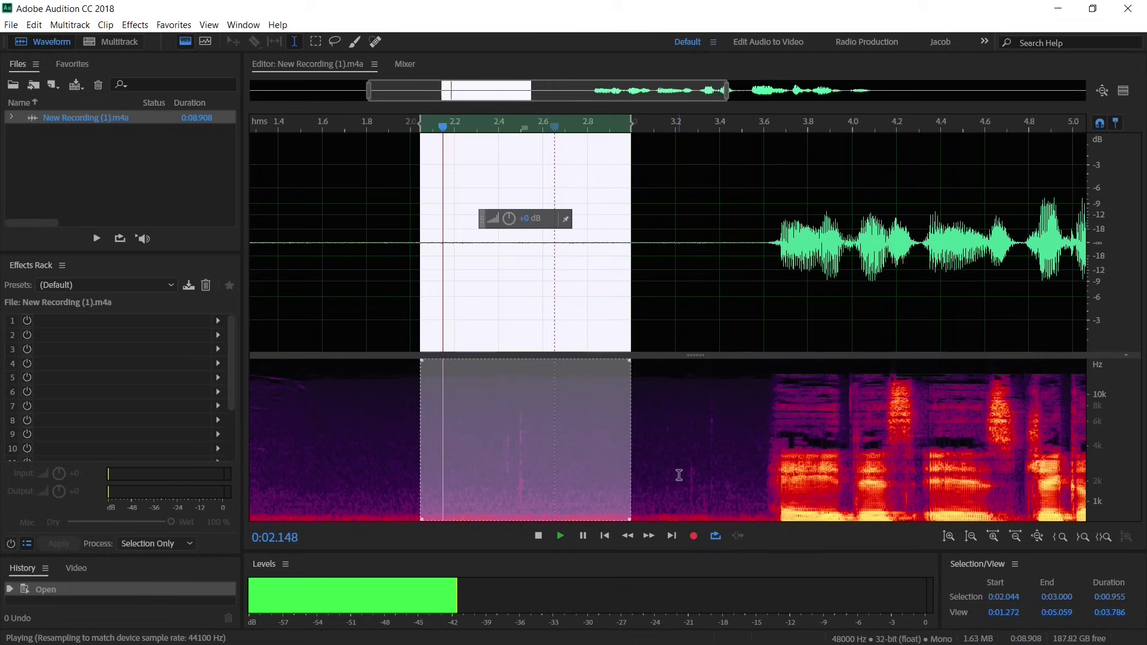
{"action": "key", "text": "space"}
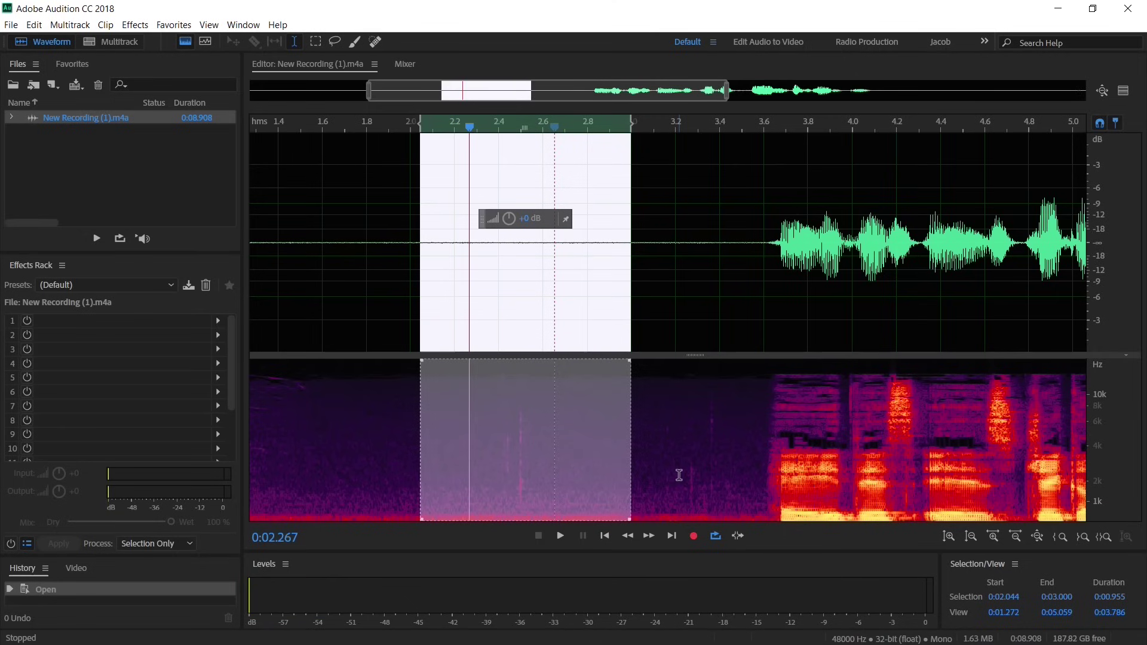
Step: Select and play the noise-only tail from 0:07.650 to 0:08.382
{"action": "scroll", "coordinate": [679, 475], "scroll_direction": "down", "scroll_amount": 3}
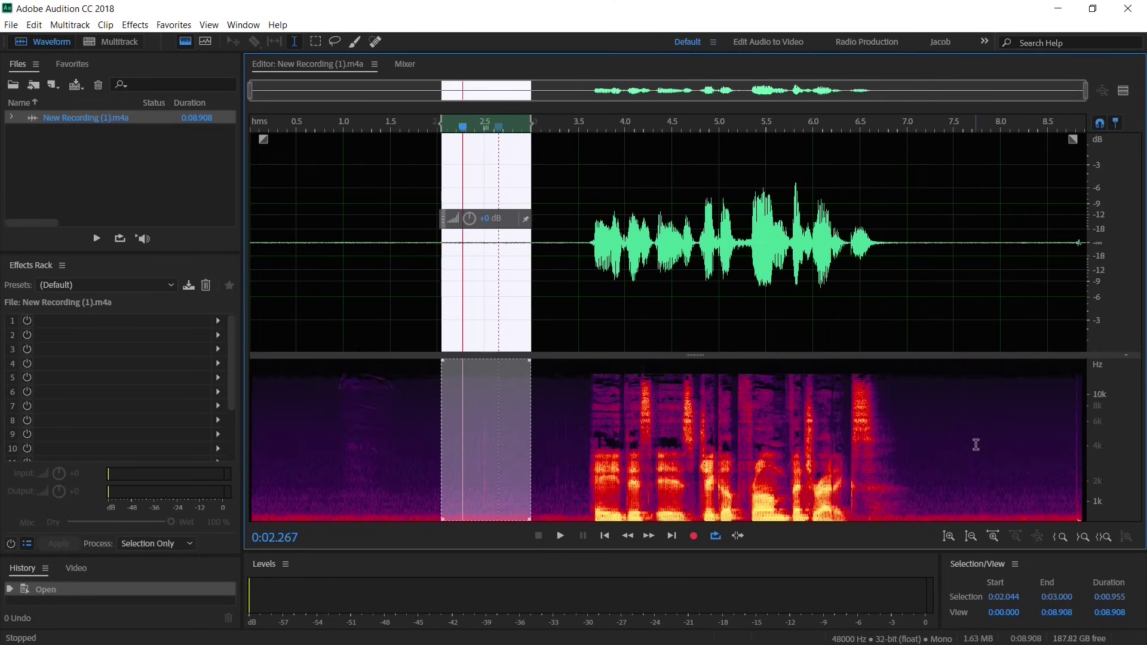
{"action": "left_click_drag", "start_coordinate": [968, 445], "coordinate": [1036, 464]}
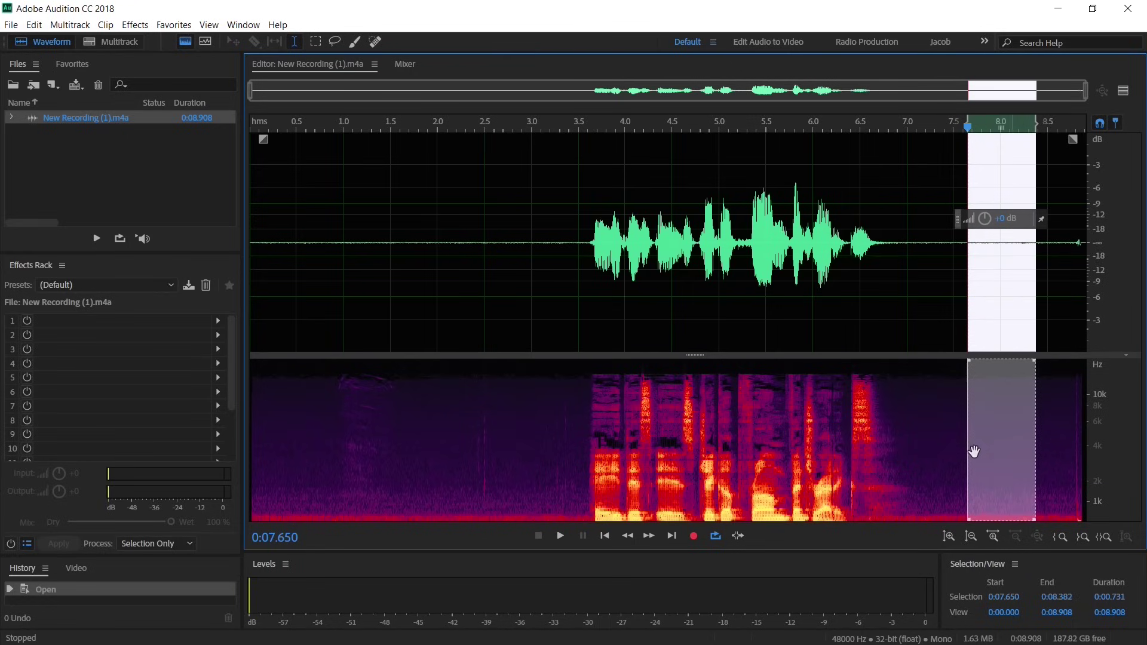
{"action": "key", "text": "space"}
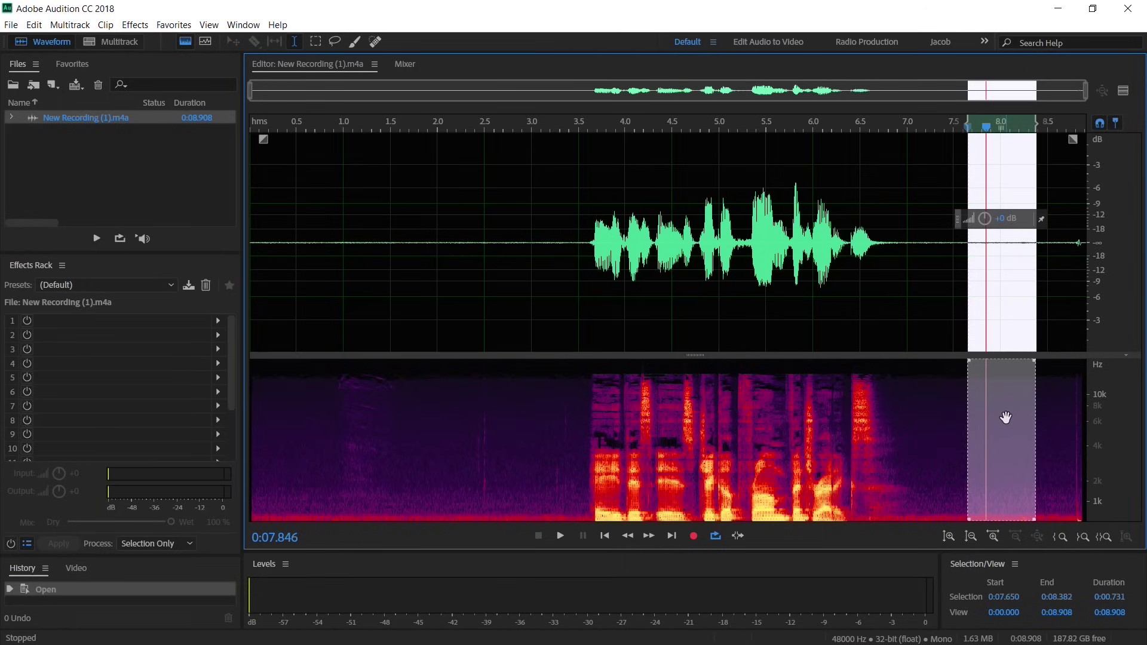
{"action": "left_click", "coordinate": [135, 25]}
{"action": "mouse_move", "coordinate": [222, 255]}
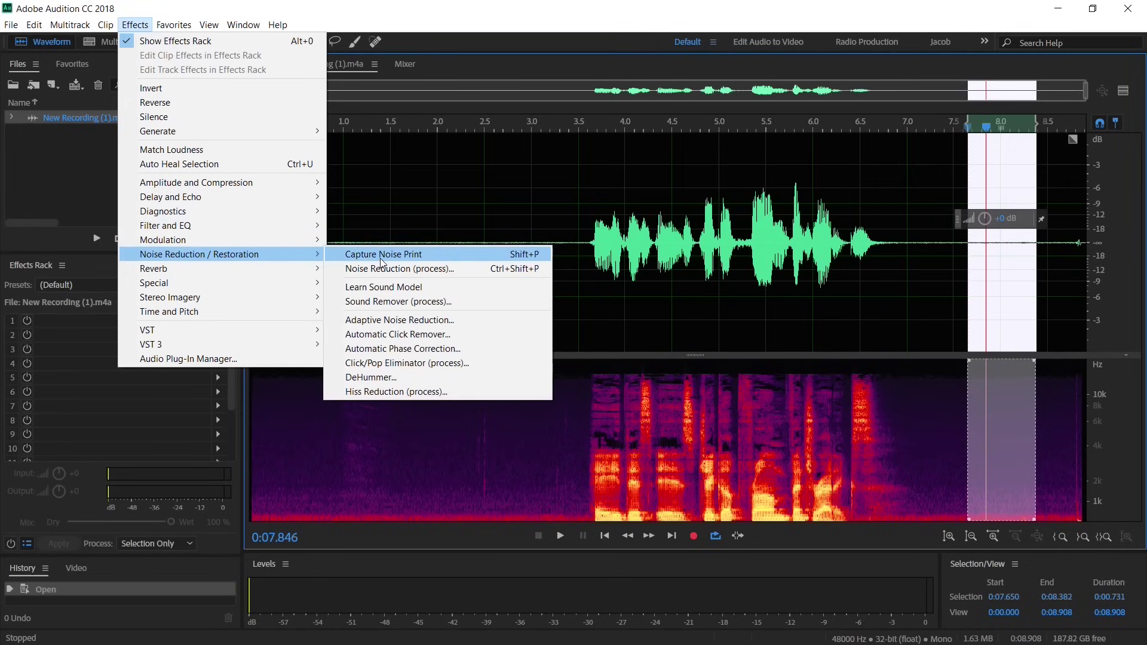
Step: Capture a noise print, open Noise Reduction, and reset it to the Default preset
{"action": "left_click", "coordinate": [523, 263]}
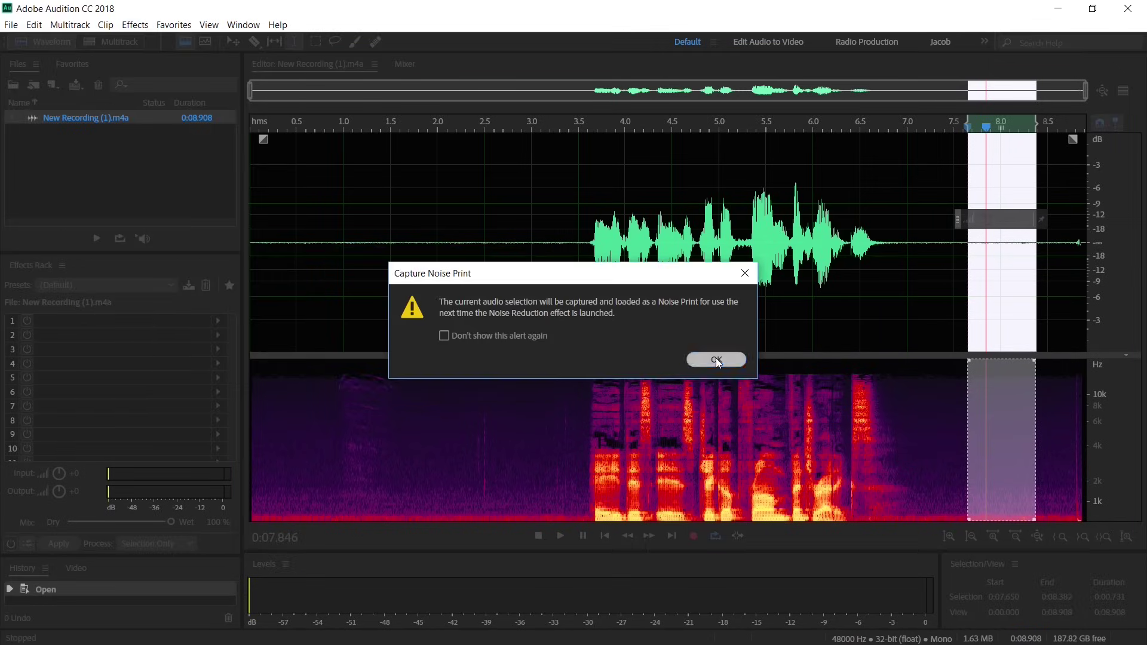
{"action": "left_click", "coordinate": [716, 358]}
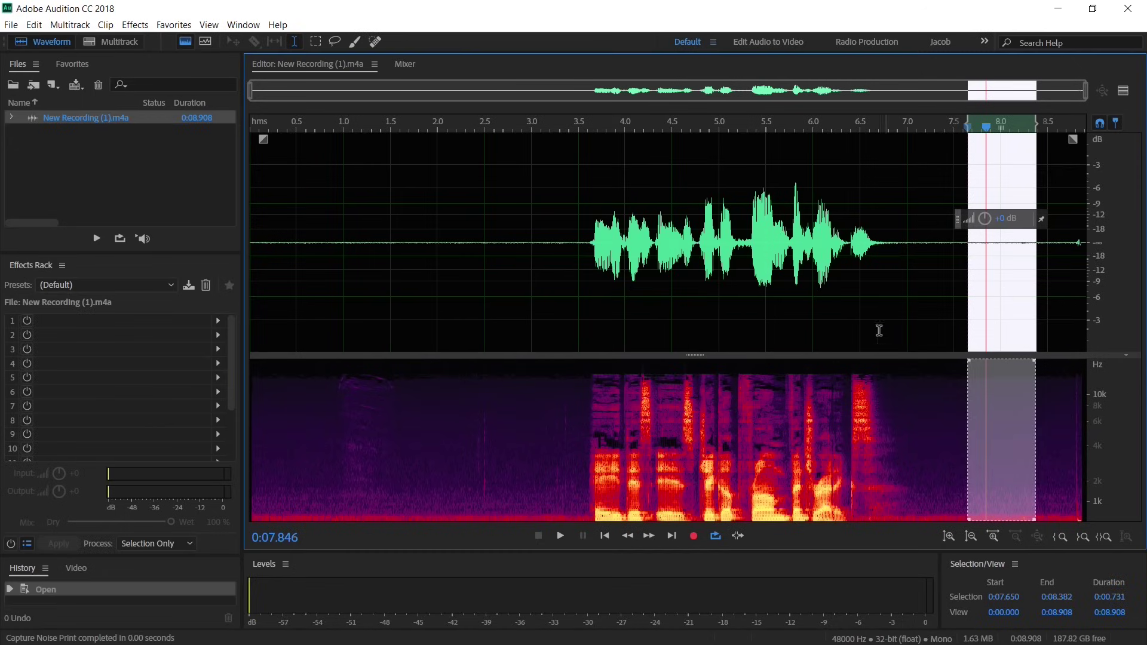
{"action": "key", "text": "ctrl+a"}
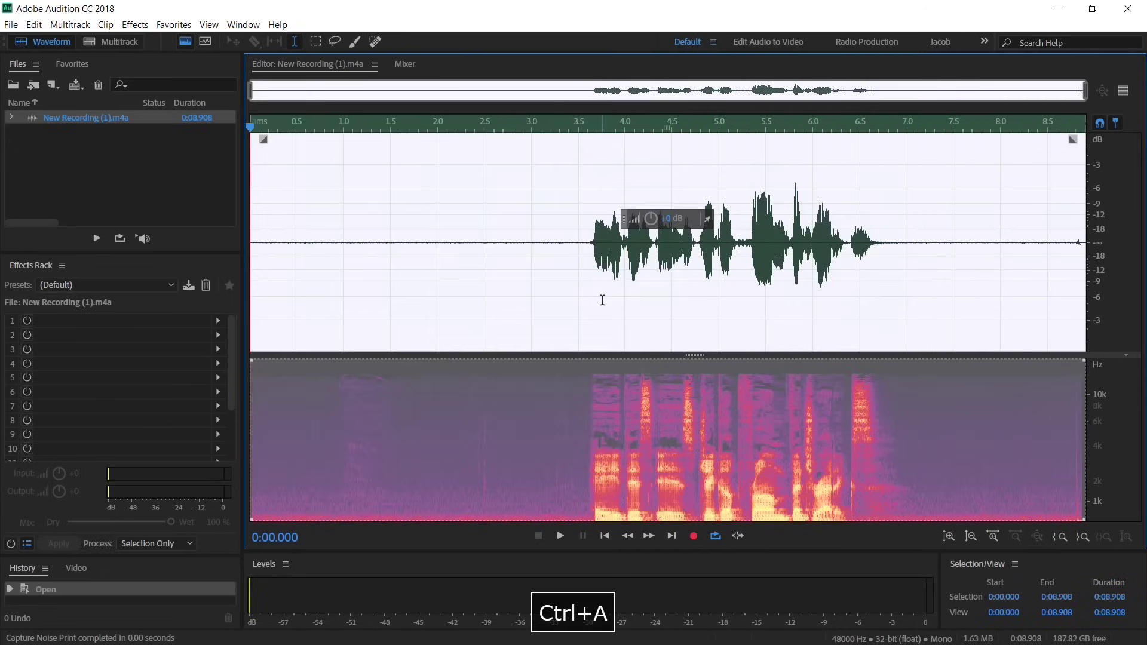
{"action": "key", "text": "ctrl+shift+p"}
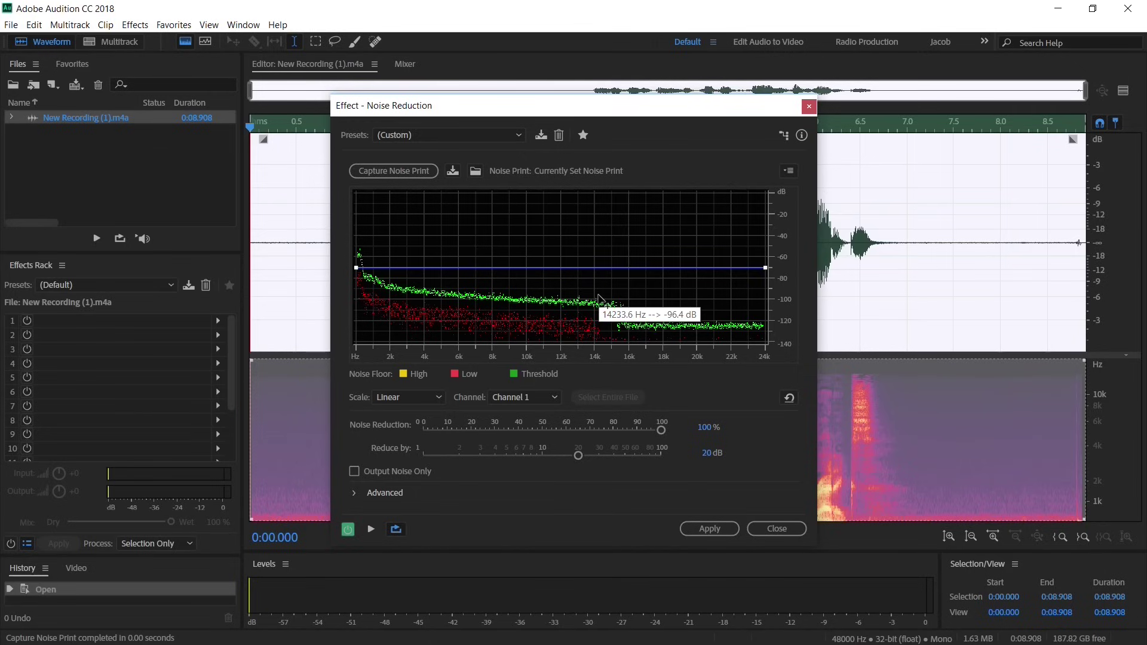
{"action": "left_click", "coordinate": [419, 134]}
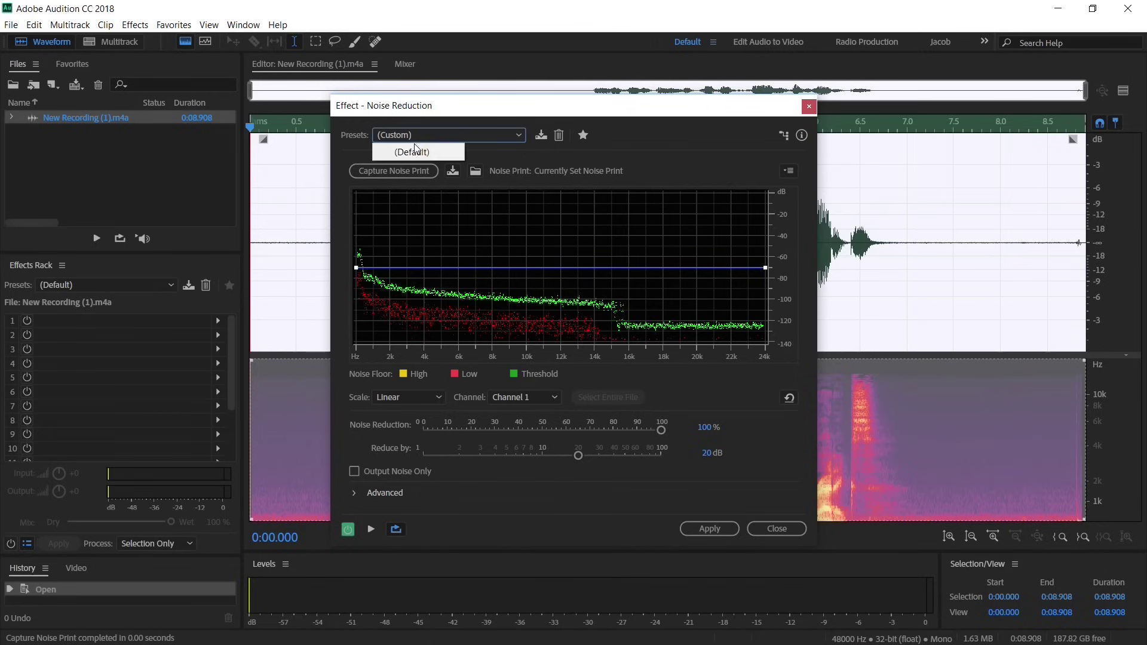
{"action": "left_click", "coordinate": [411, 149]}
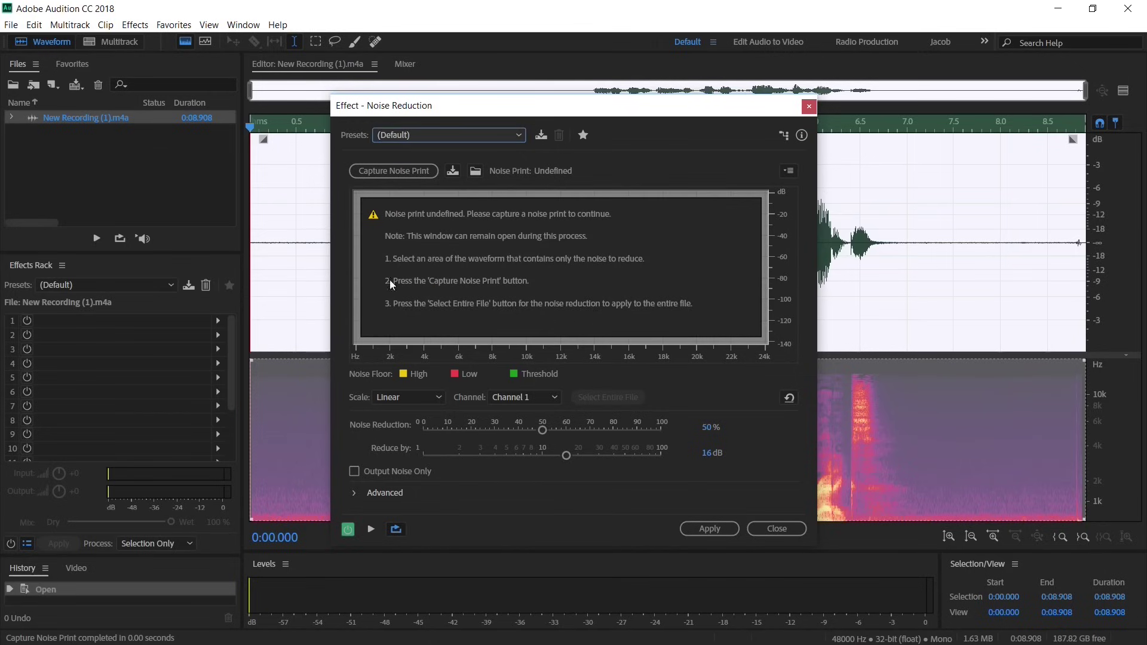
{"action": "left_click", "coordinate": [807, 108]}
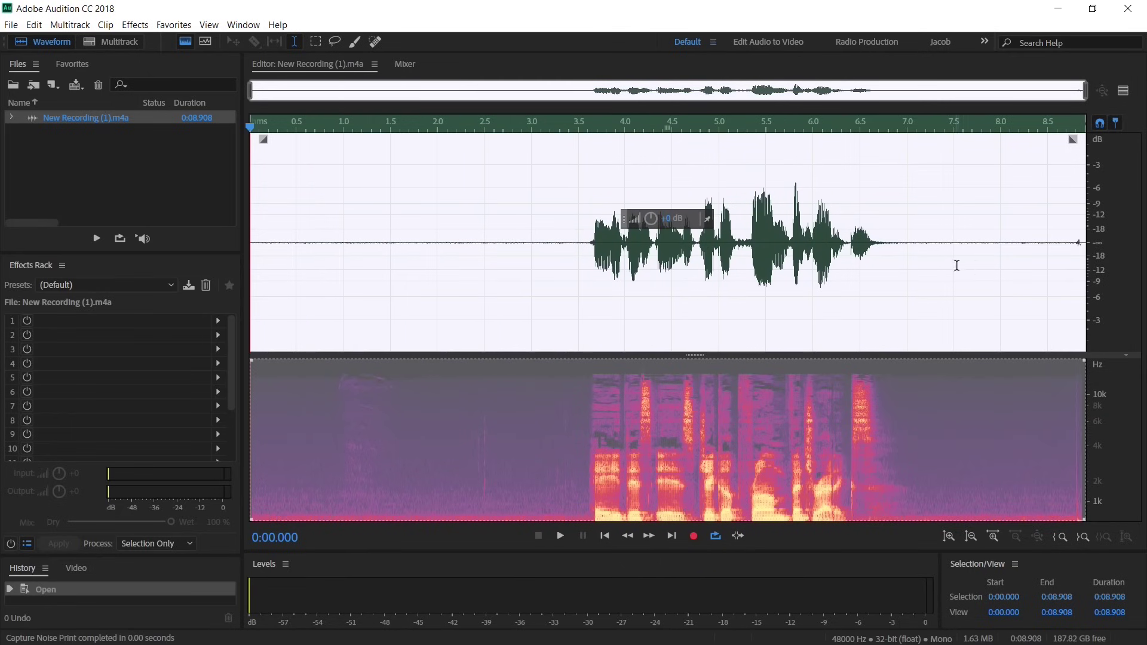
Step: Recapture the noise print from 0:07.593–0:08.178 and open Noise Reduction for the whole file
{"action": "left_click_drag", "start_coordinate": [961, 266], "coordinate": [1018, 274]}
{"action": "key", "text": "shift+p"}
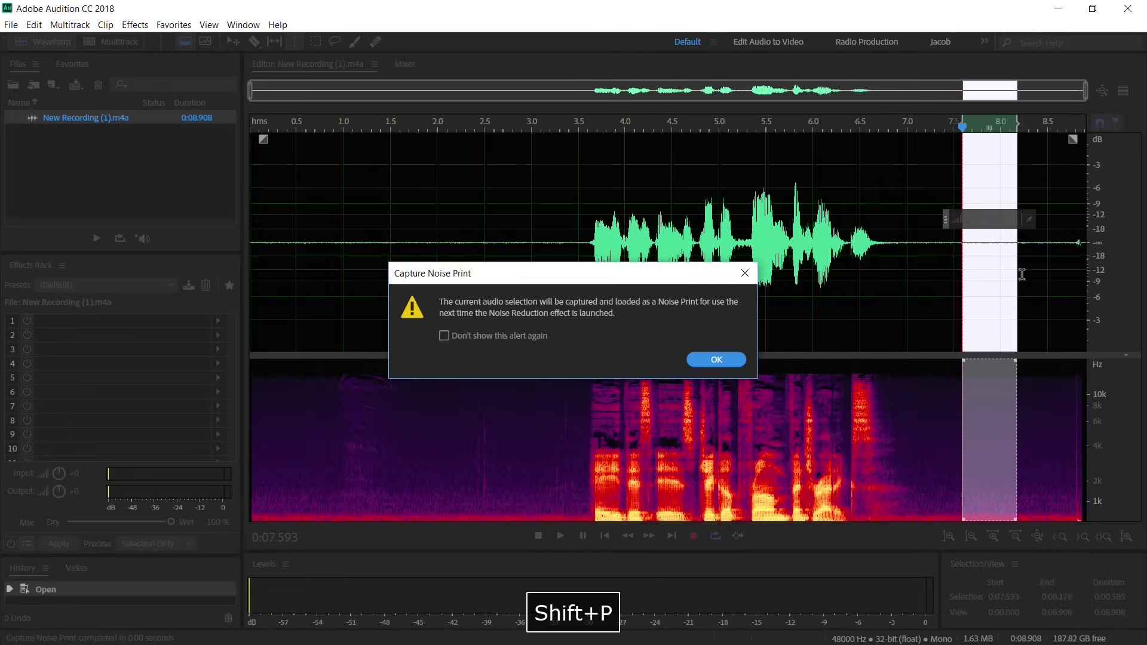
{"action": "key", "text": "Return"}
{"action": "key", "text": "ctrl+a"}
{"action": "key", "text": "ctrl+shift+p"}
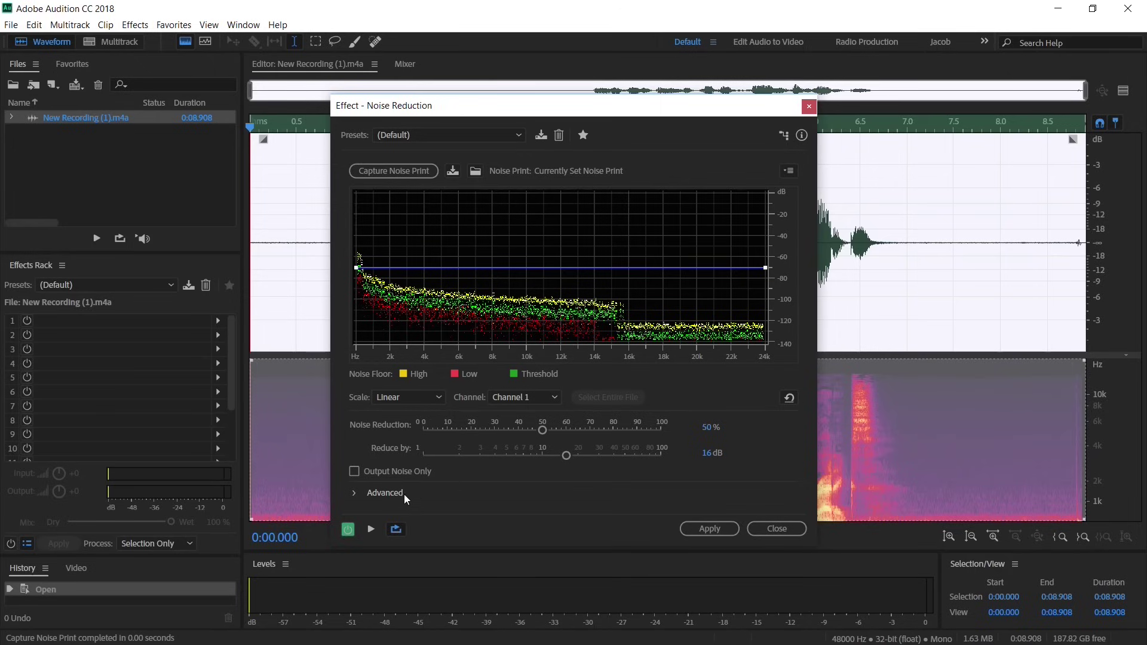
Step: Raise Noise Reduction to 100% and drop Spectral Decay Rate to 0% in Advanced settings
{"action": "left_click", "coordinate": [354, 493]}
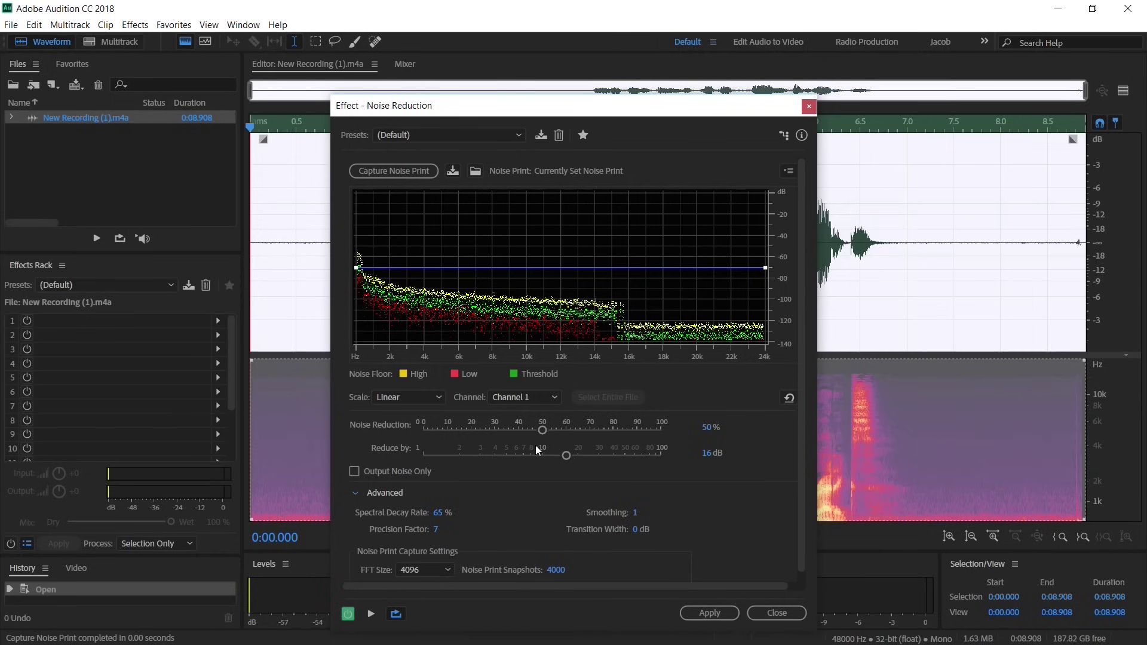
{"action": "left_click_drag", "start_coordinate": [546, 429], "coordinate": [746, 433]}
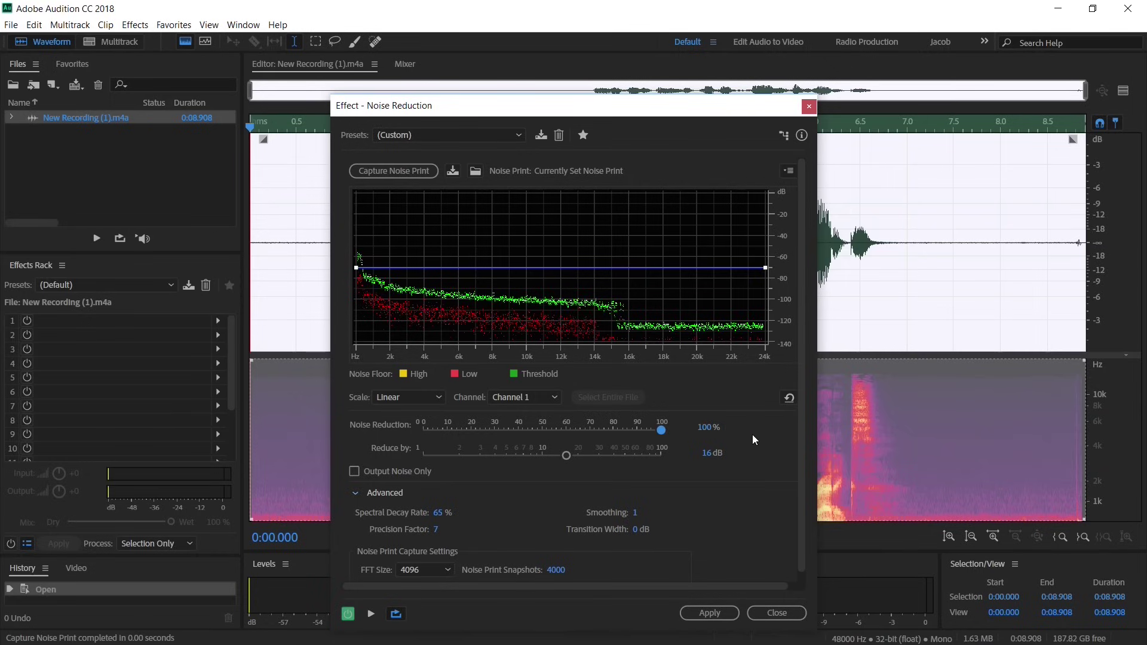
{"action": "left_click_drag", "start_coordinate": [438, 516], "coordinate": [326, 521]}
{"action": "left_click_drag", "start_coordinate": [359, 105], "coordinate": [114, 70]}
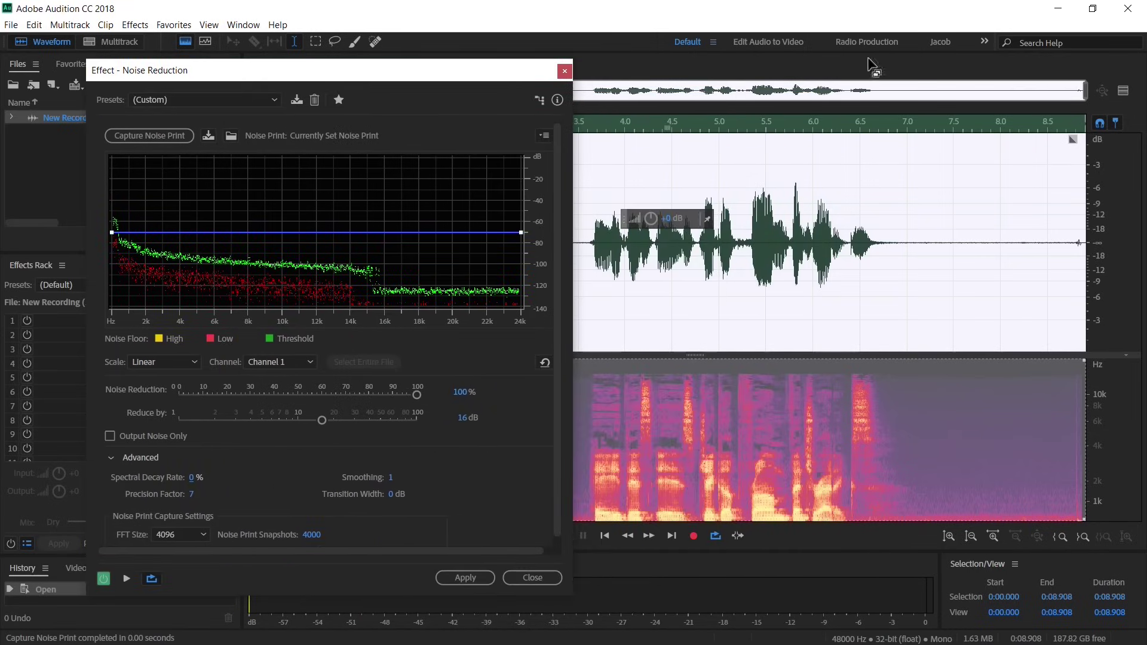
Step: Enable the before/after preview and play the speech from about 3.6 to 7.3 s
{"action": "left_click", "coordinate": [1123, 91]}
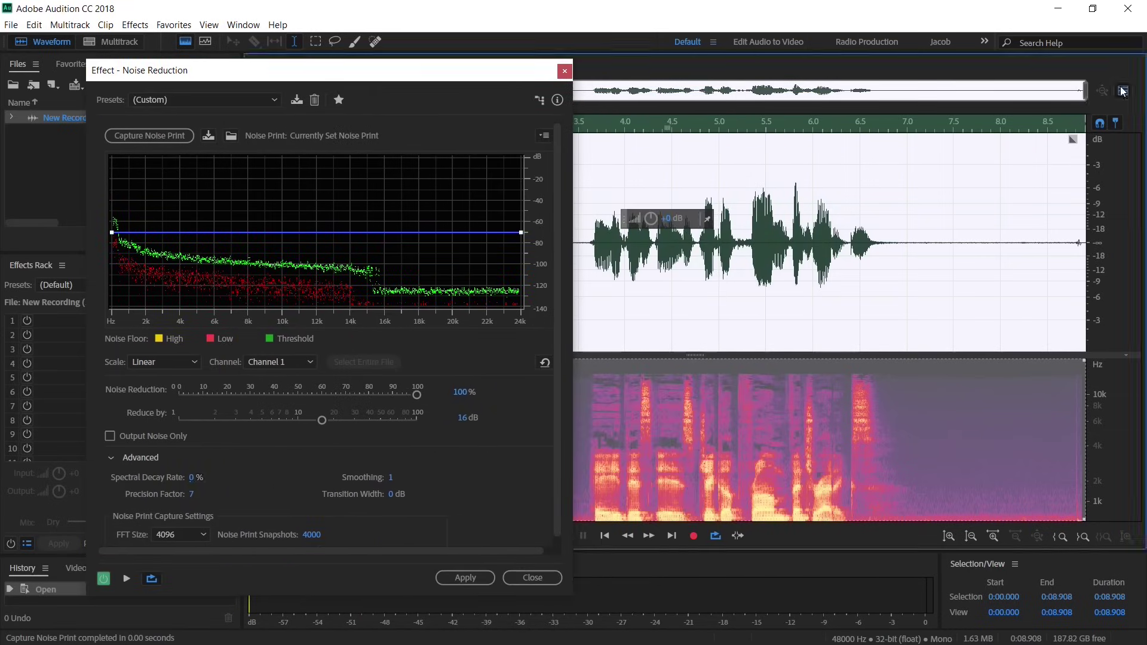
{"action": "left_click", "coordinate": [928, 249]}
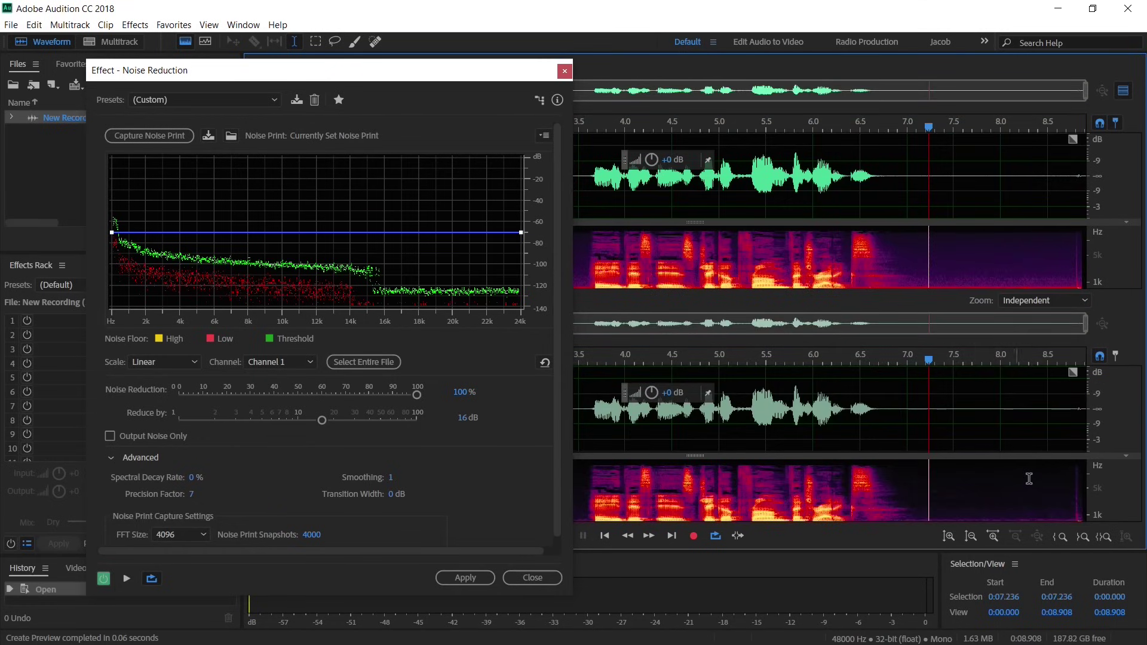
{"action": "left_click_drag", "start_coordinate": [585, 407], "coordinate": [938, 411]}
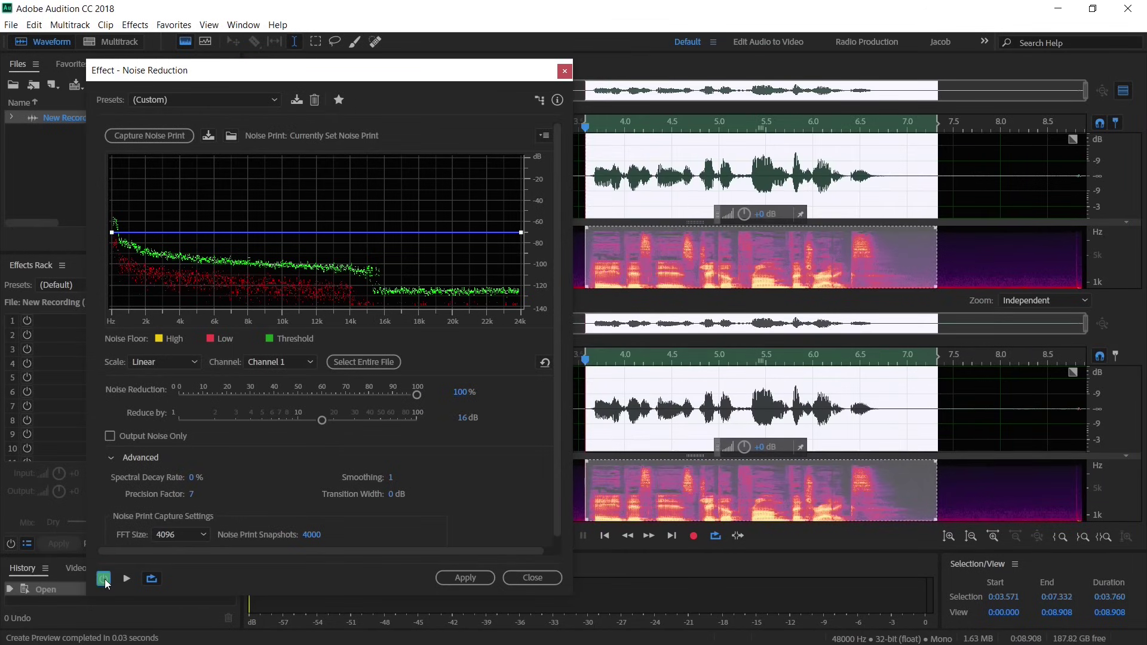
{"action": "key", "text": "space"}
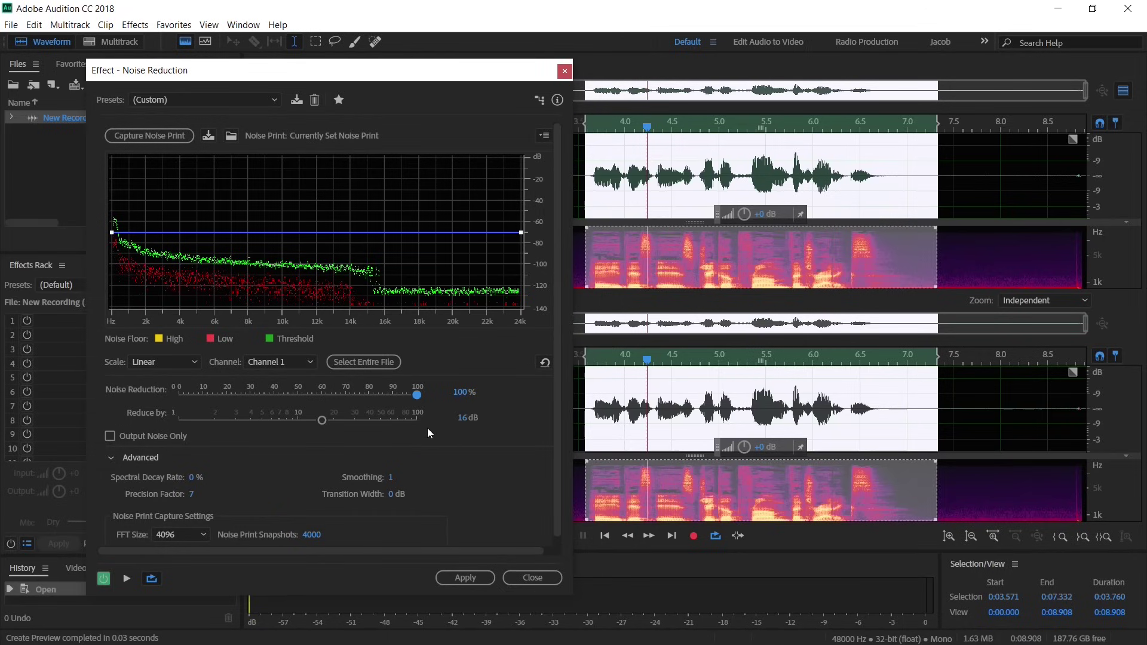
Step: Test 82% and 32% decay, return to 100% and 0%, then apply to the whole recording
{"action": "left_click_drag", "start_coordinate": [419, 396], "coordinate": [375, 399]}
{"action": "left_click_drag", "start_coordinate": [184, 476], "coordinate": [222, 478]}
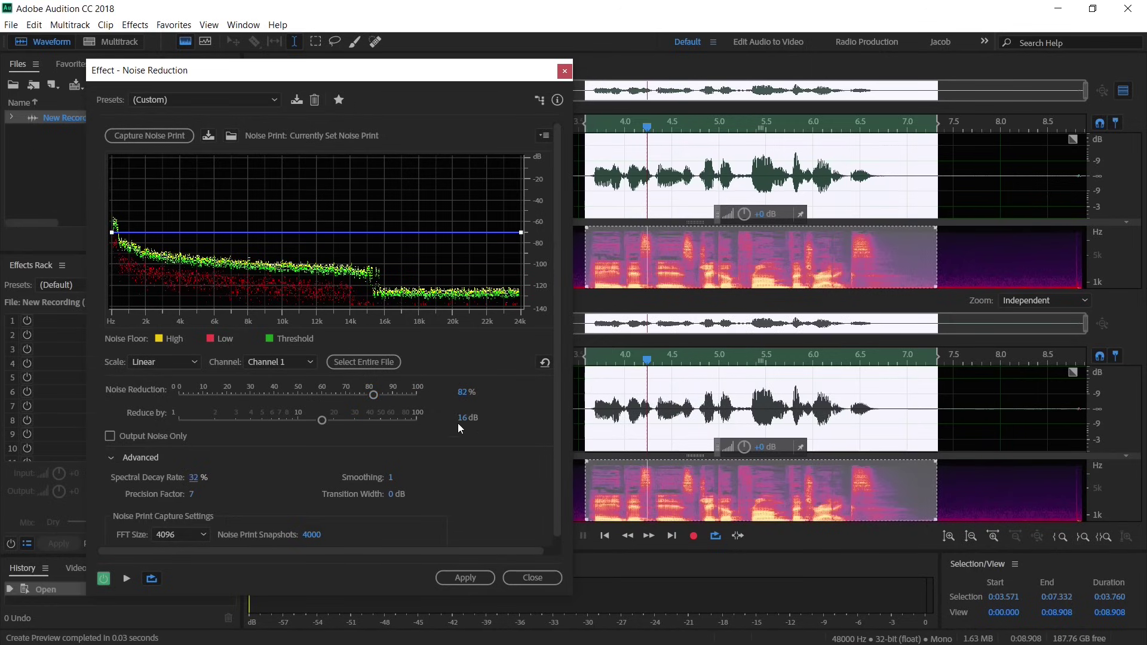
{"action": "left_click_drag", "start_coordinate": [459, 393], "coordinate": [491, 408]}
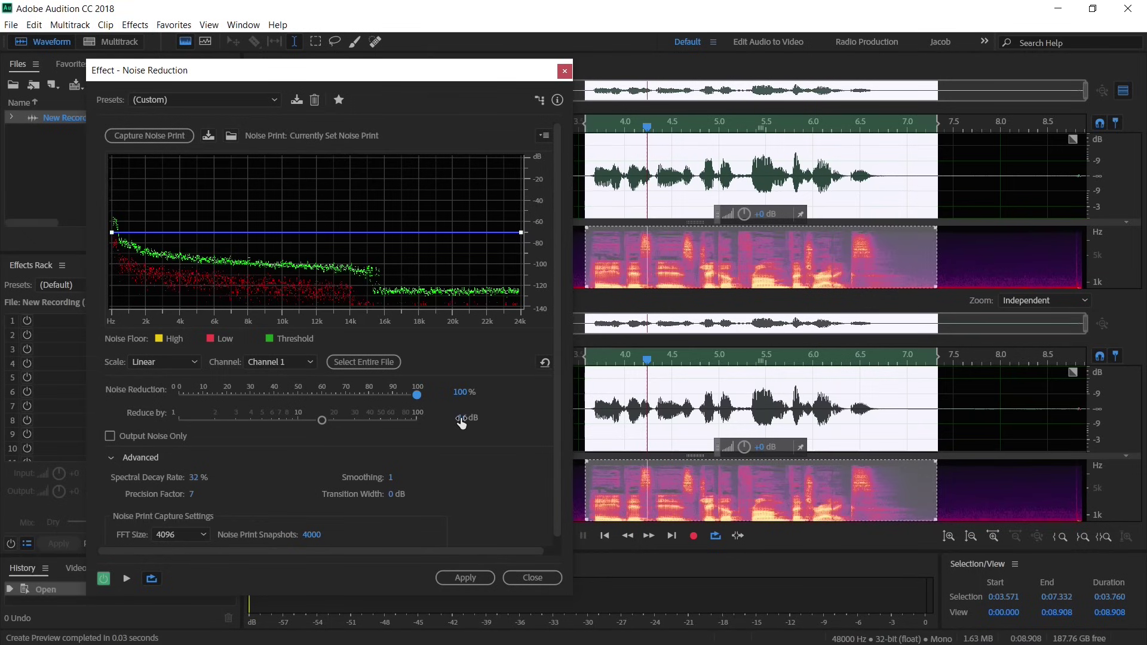
{"action": "left_click_drag", "start_coordinate": [184, 481], "coordinate": [159, 483]}
{"action": "key", "text": "ctrl+a"}
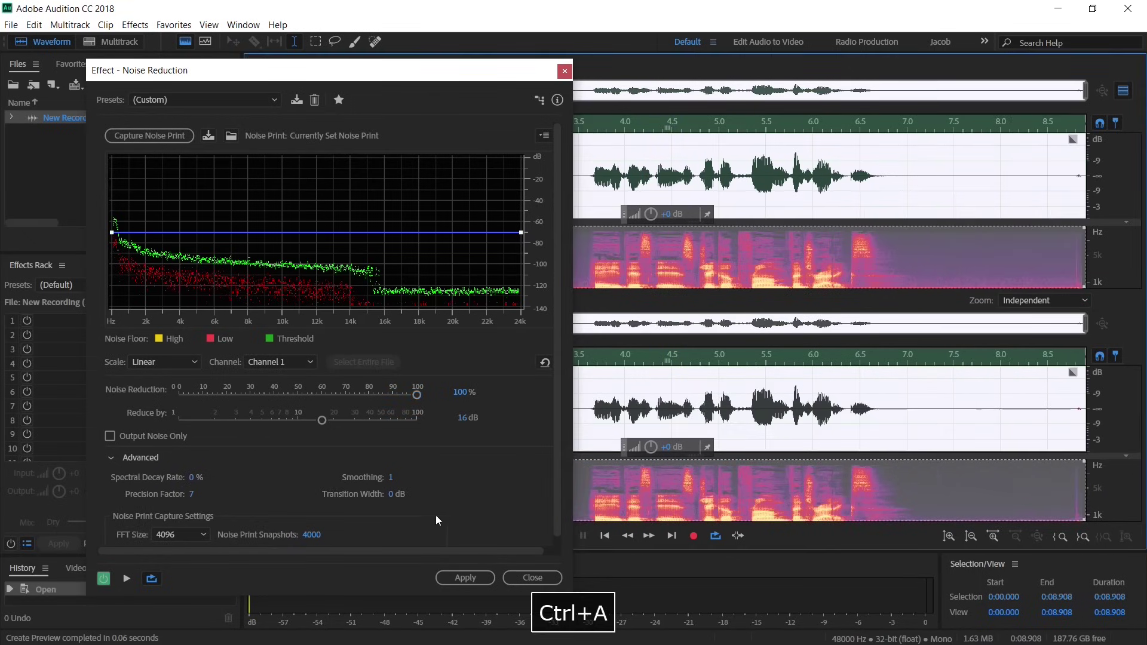
{"action": "left_click", "coordinate": [465, 578]}
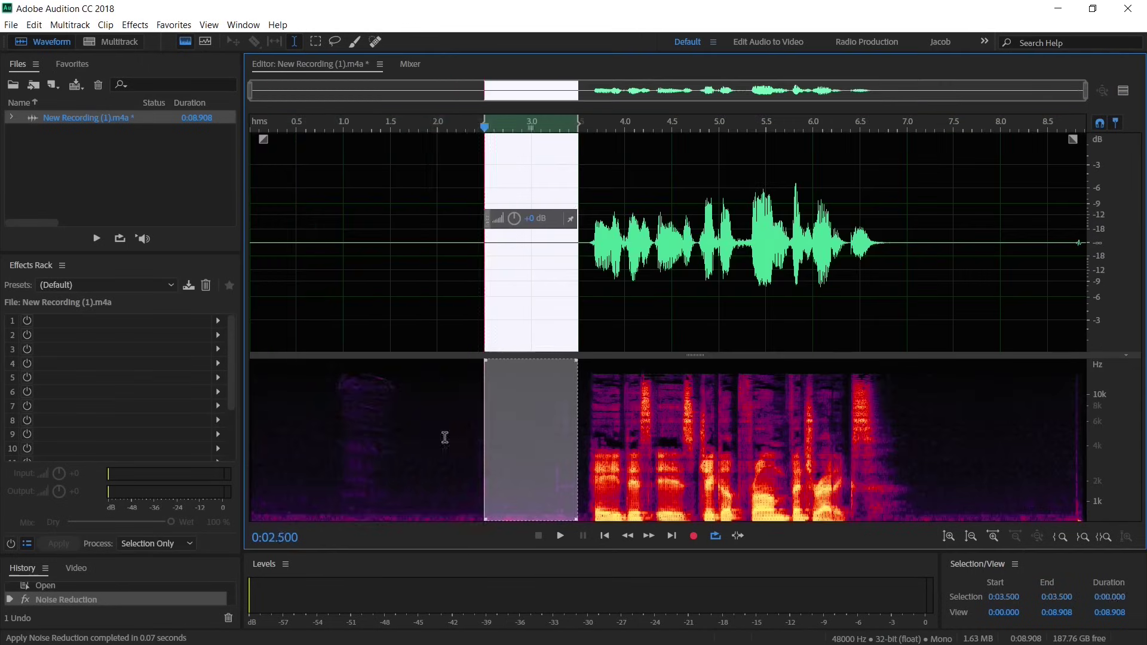
Step: Delete the silence before and after the speech, leaving a 3.821-second clip
{"action": "left_click_drag", "start_coordinate": [444, 437], "coordinate": [159, 407]}
{"action": "key", "text": "Delete"}
{"action": "left_click_drag", "start_coordinate": [842, 435], "coordinate": [1085, 383]}
{"action": "key", "text": "Delete"}
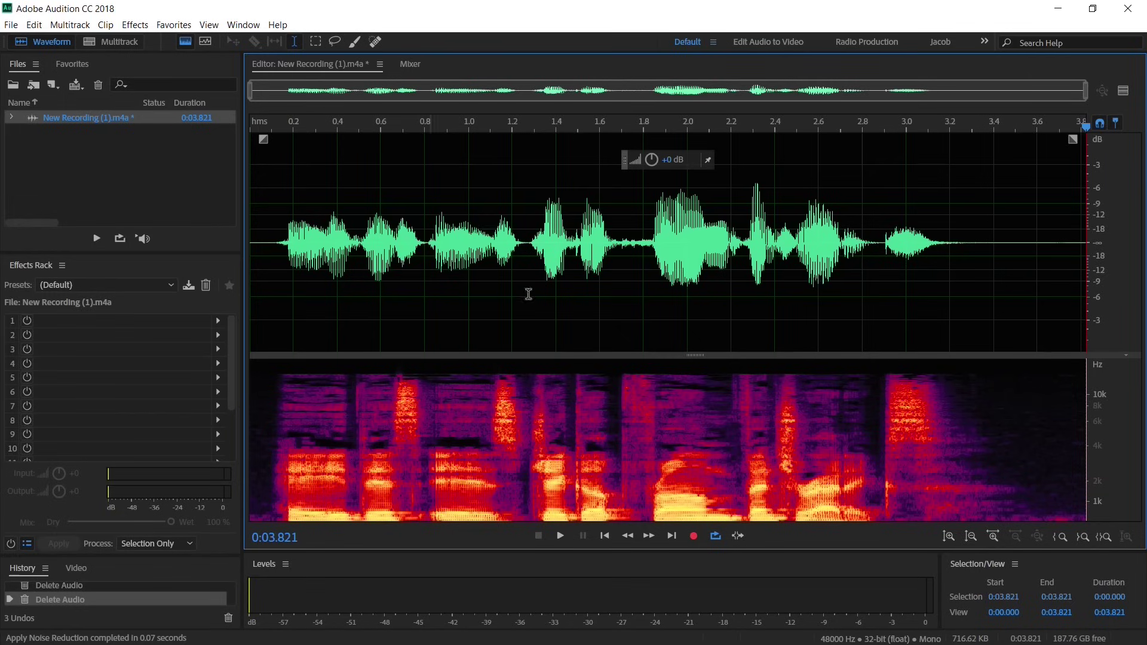
Step: Raise the whole clip's volume by 10 dB with the HUD, then clear the selection
{"action": "left_click", "coordinate": [667, 160]}
{"action": "type", "text": "10"}
{"action": "key", "text": "Return"}
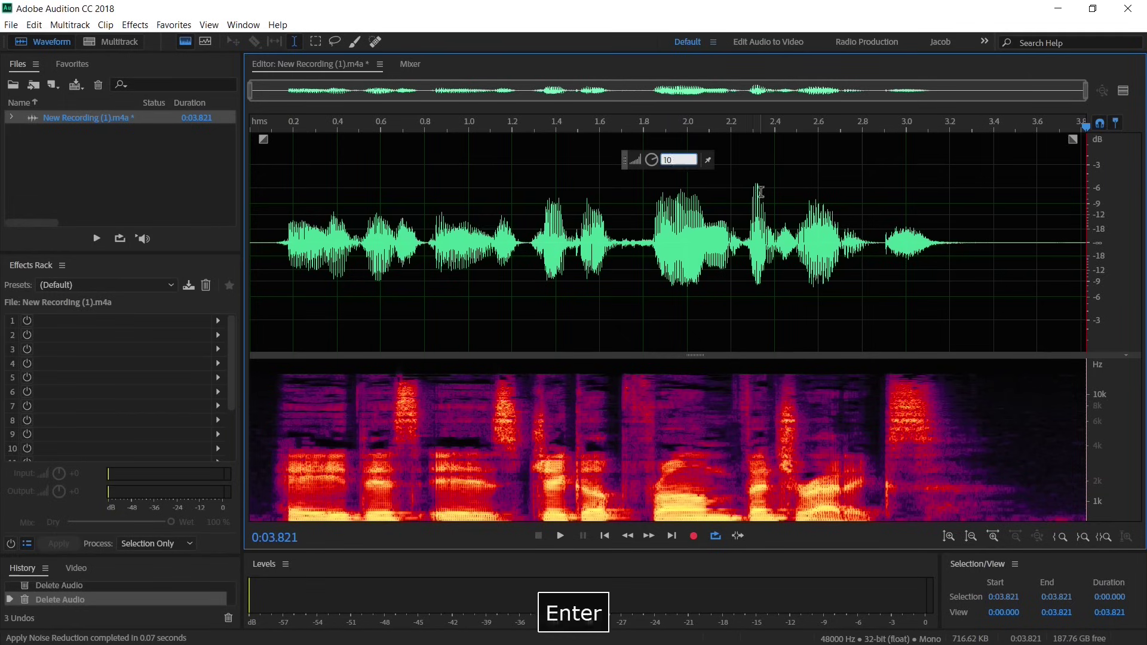
{"action": "left_click", "coordinate": [1020, 173]}
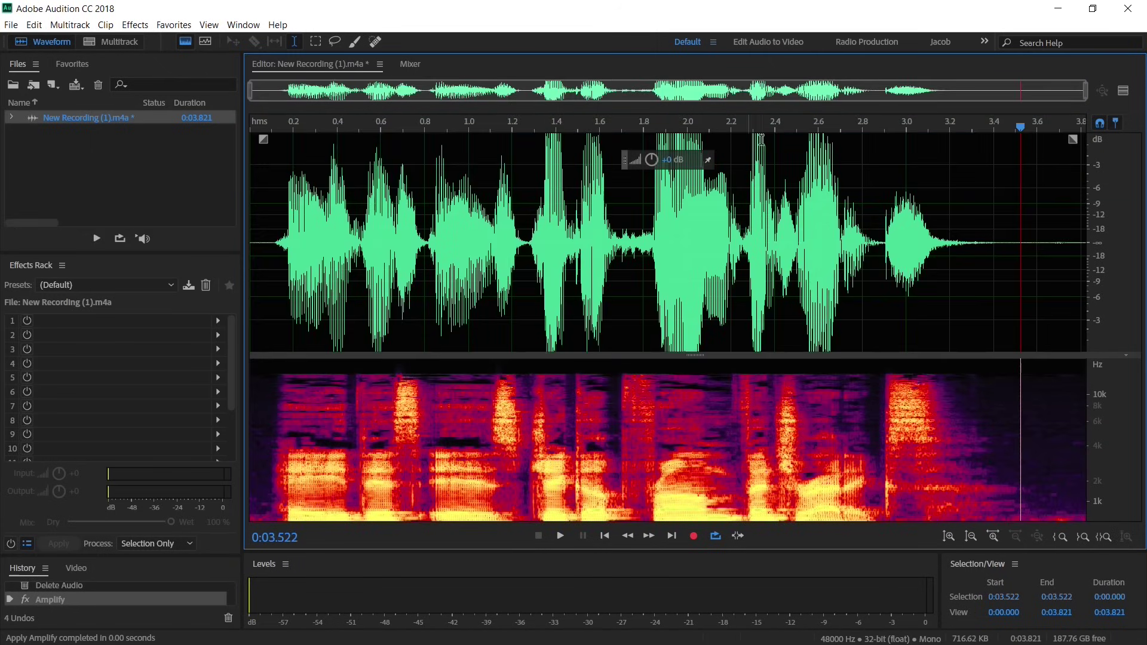
{"action": "left_click_drag", "start_coordinate": [862, 198], "coordinate": [945, 221]}
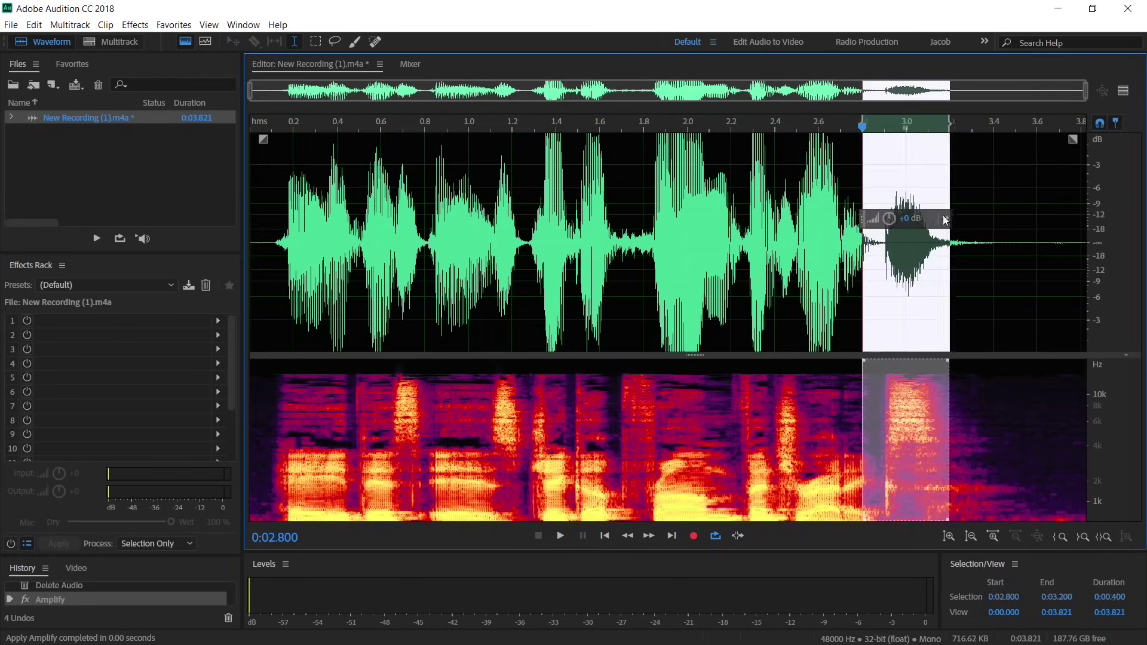
{"action": "left_click", "coordinate": [922, 182]}
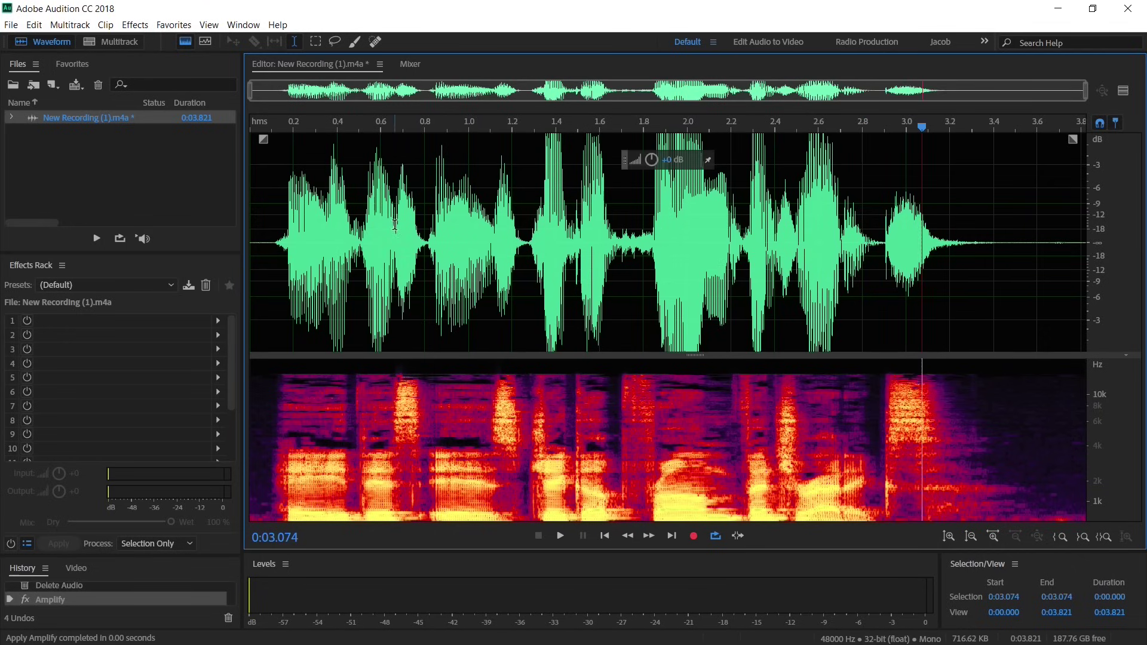
{"action": "left_click", "coordinate": [243, 24]}
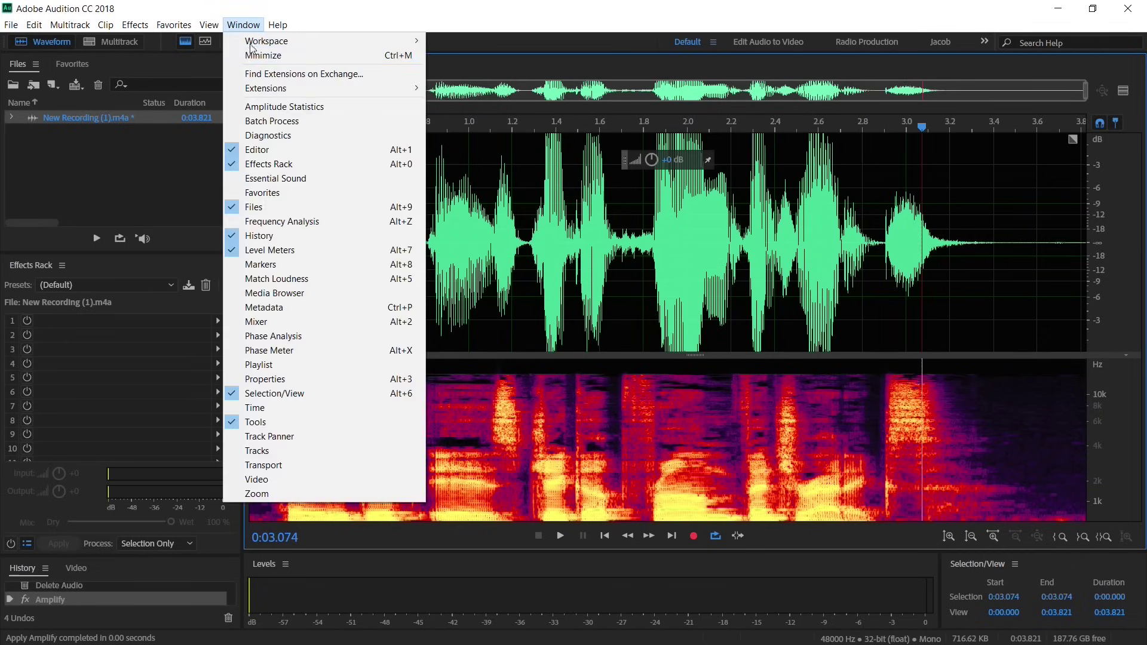
Step: Choose DeClipper in the Diagnostics panel with the Restore Heavily Clipped preset
{"action": "left_click", "coordinate": [268, 135]}
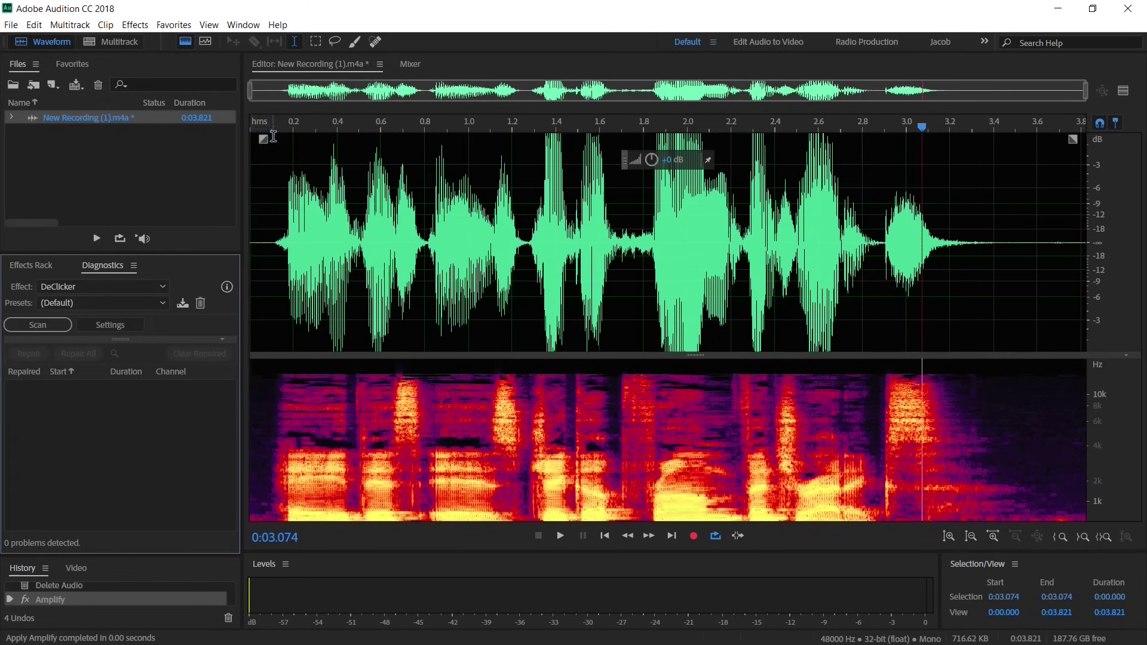
{"action": "left_click", "coordinate": [83, 287]}
{"action": "left_click", "coordinate": [100, 316]}
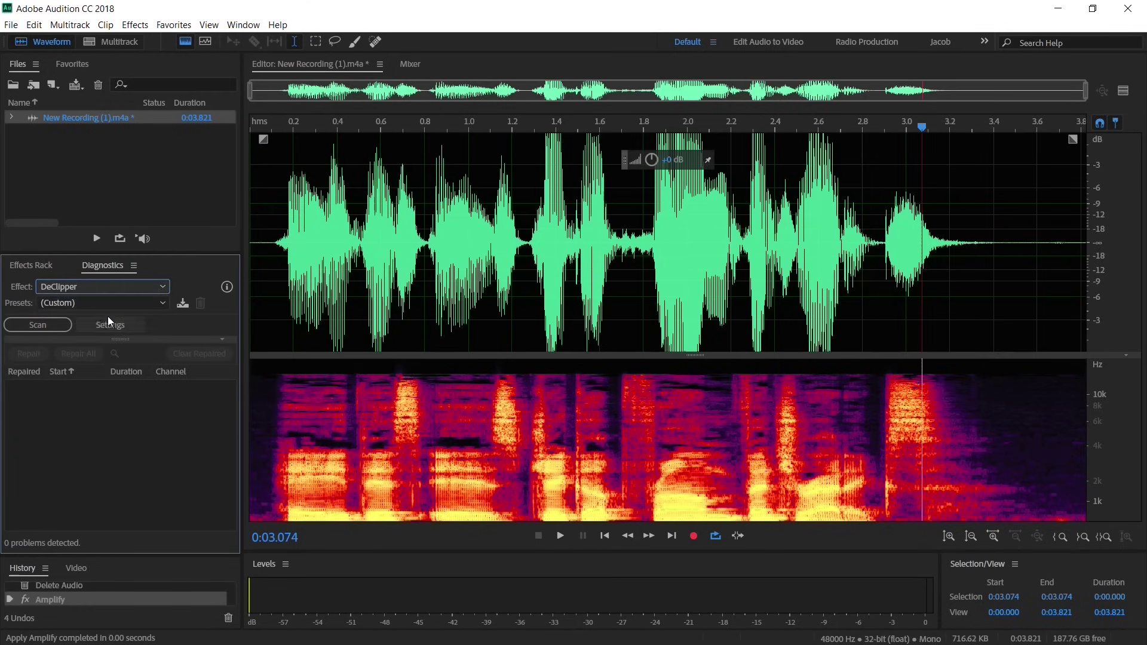
{"action": "left_click", "coordinate": [105, 304]}
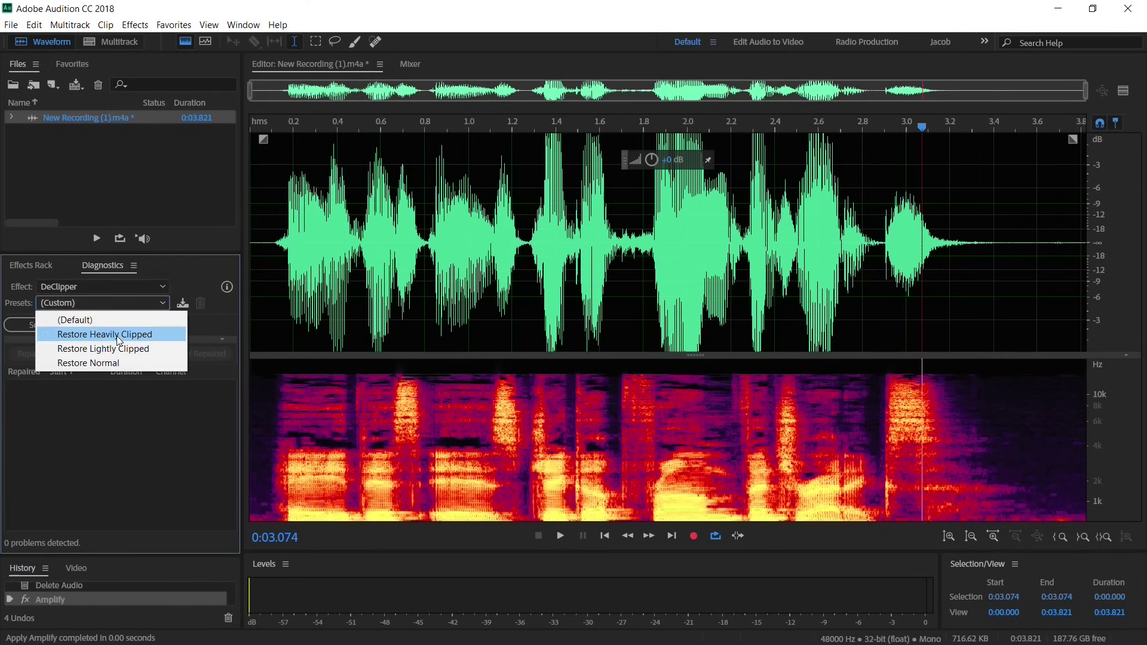
{"action": "left_click", "coordinate": [119, 336]}
{"action": "left_click", "coordinate": [117, 327]}
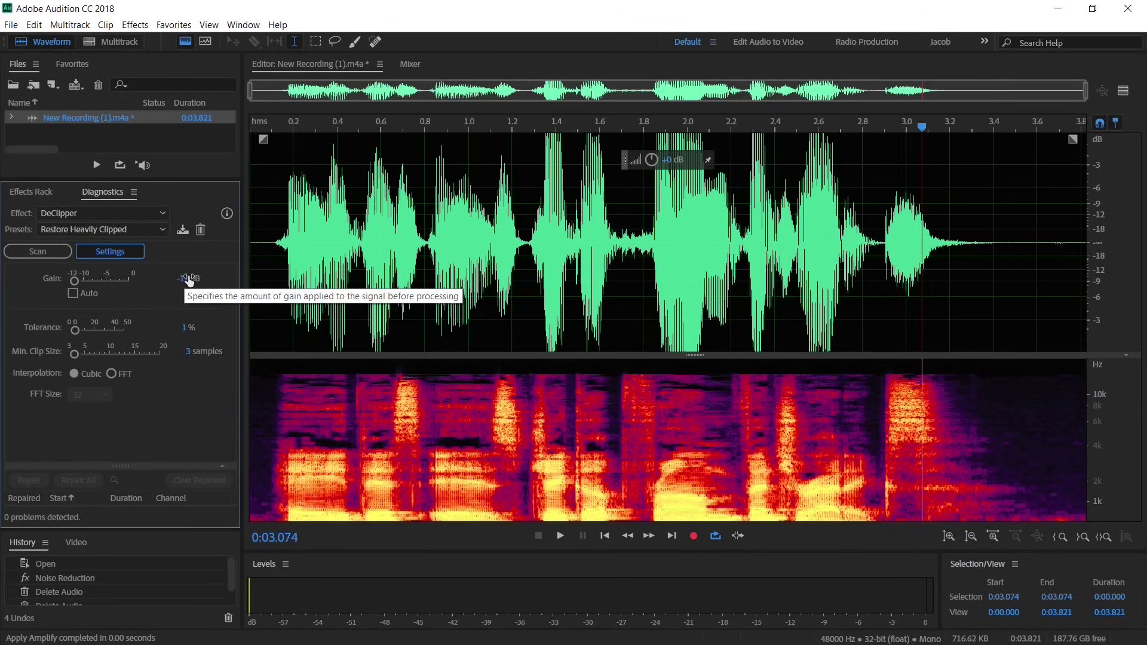
Step: Set DeClipper gain to -5 dB and tolerance to about 12%
{"action": "left_click", "coordinate": [185, 279]}
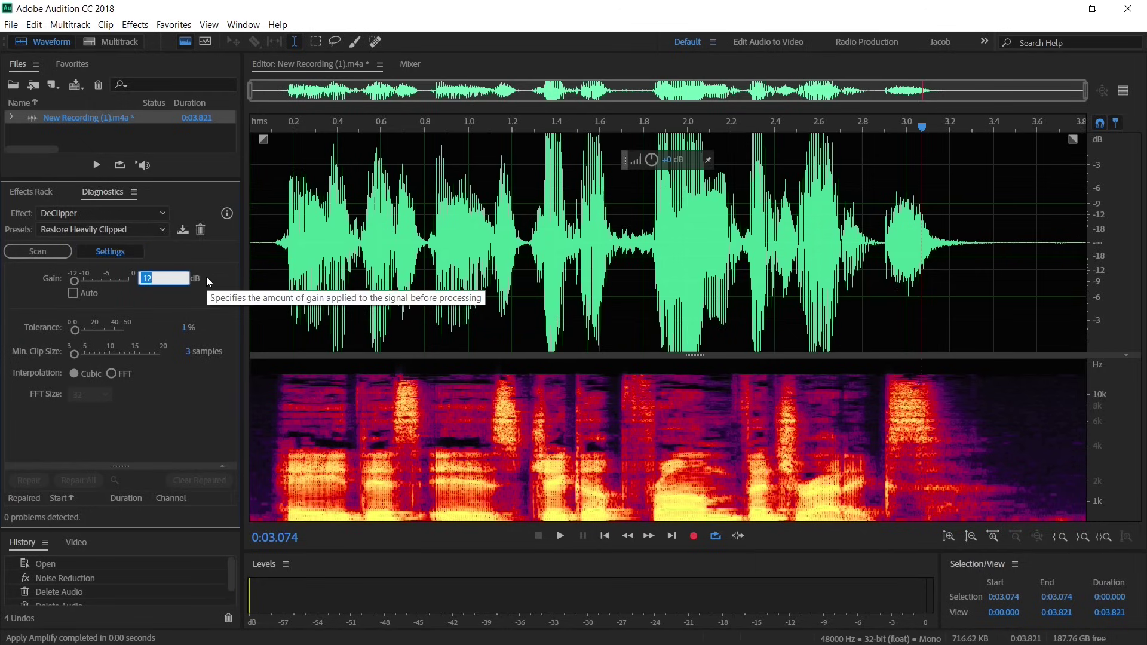
{"action": "type", "text": "-5"}
{"action": "left_click", "coordinate": [191, 299]}
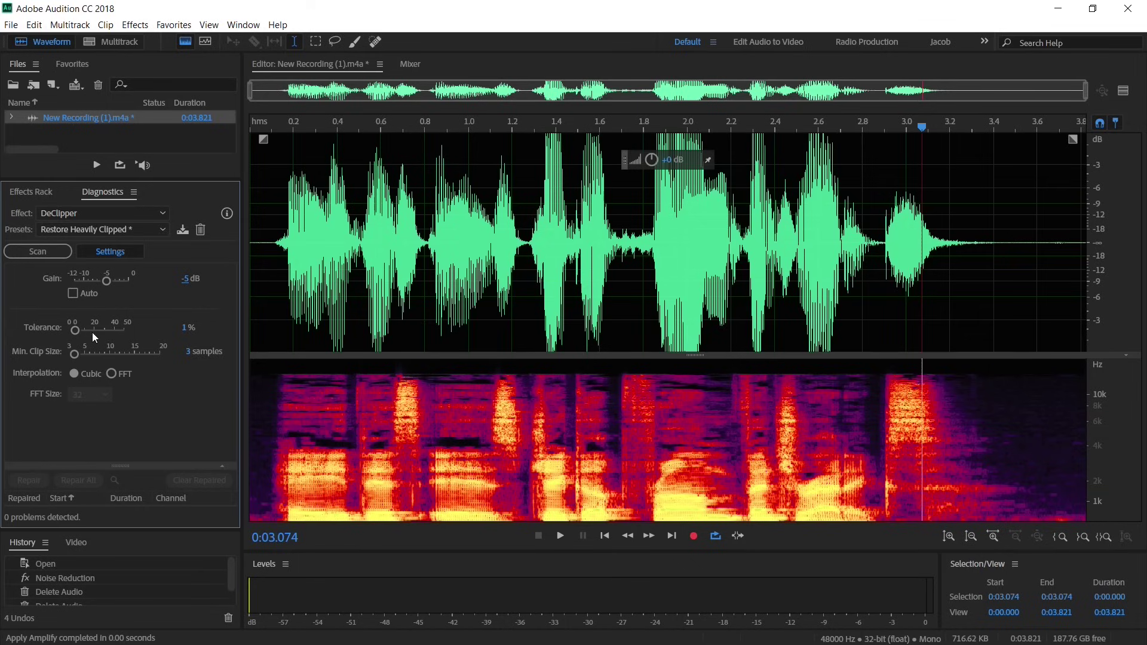
{"action": "left_click_drag", "start_coordinate": [77, 328], "coordinate": [87, 329]}
Step: Scan for clipping, repair all 46 detected problems, and play back the result
{"action": "left_click", "coordinate": [38, 249]}
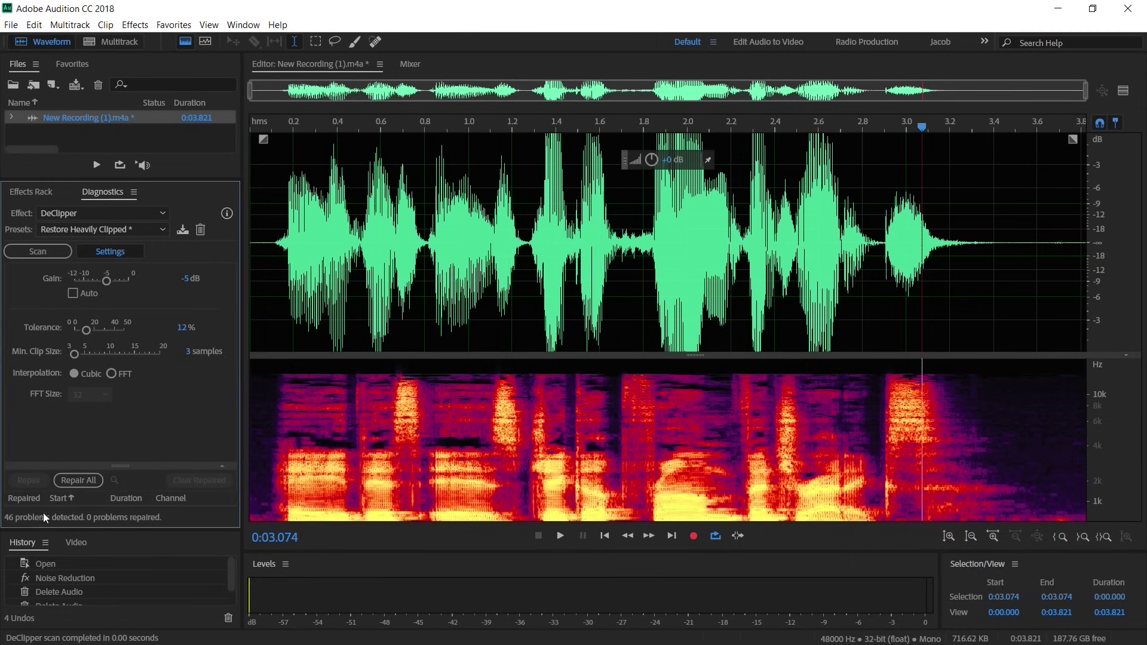
{"action": "left_click", "coordinate": [76, 481]}
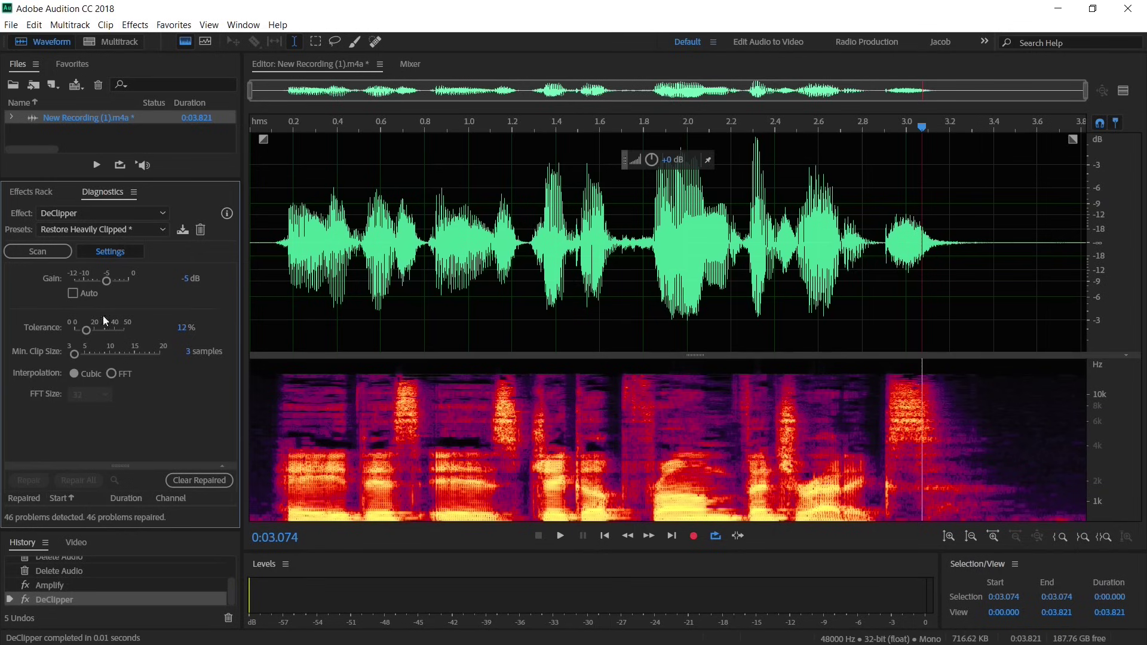
{"action": "key", "text": "space"}
{"action": "key", "text": "space"}
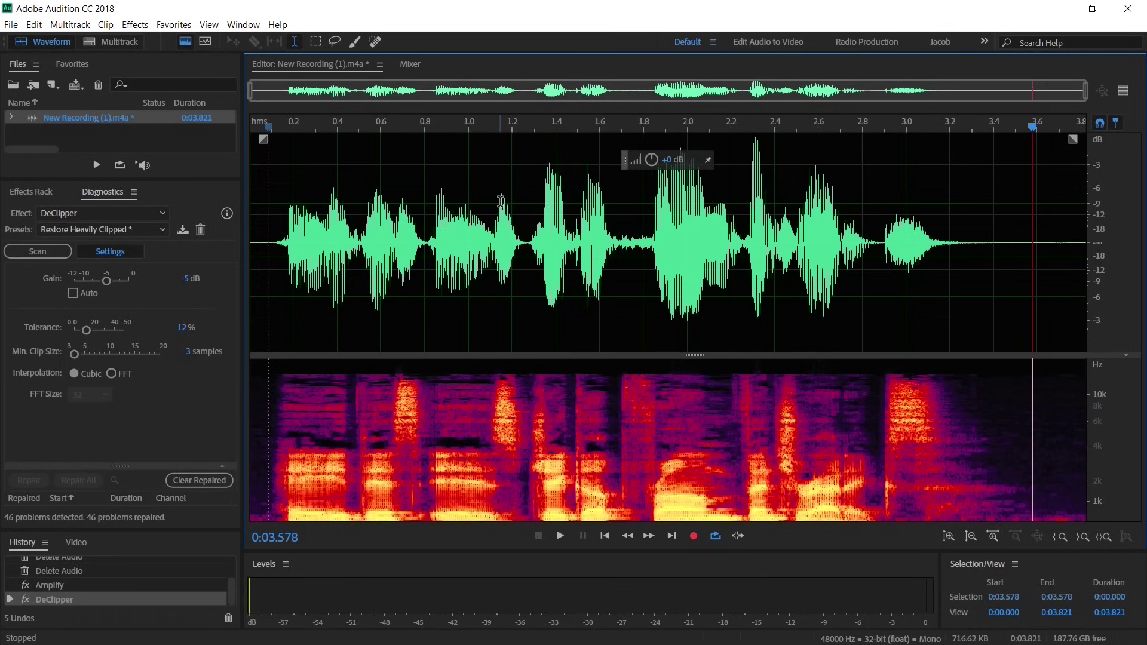
{"action": "left_click", "coordinate": [138, 25]}
Step: Open the Parametric Equalizer and switch off bands L, 1–4 and H
{"action": "mouse_move", "coordinate": [174, 226]}
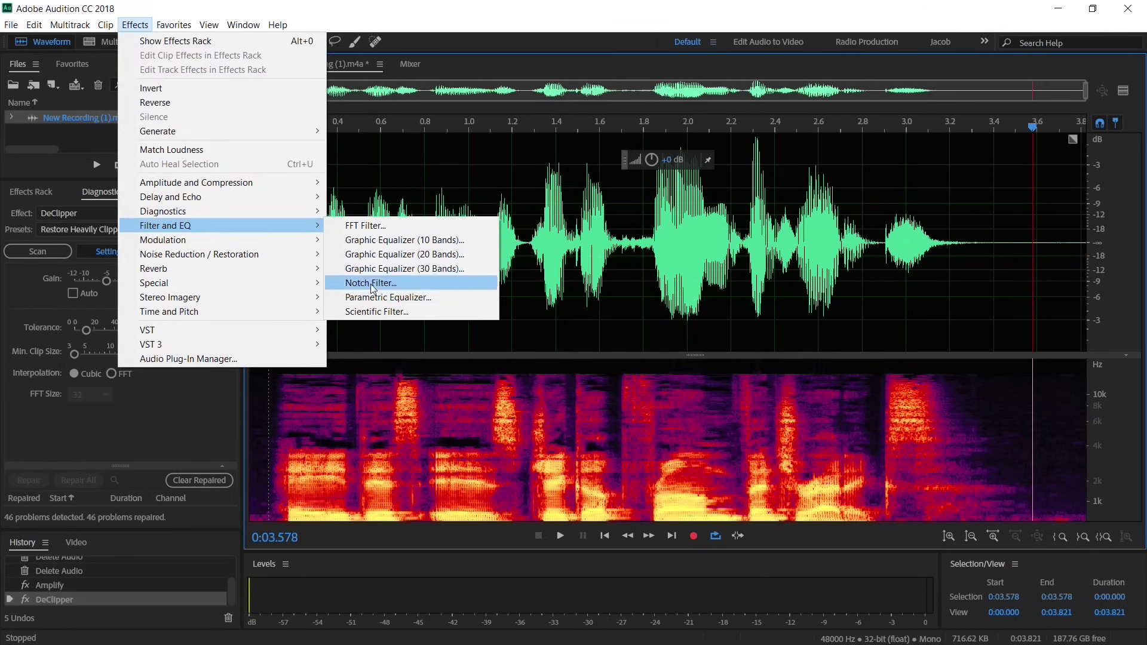
{"action": "left_click", "coordinate": [397, 299]}
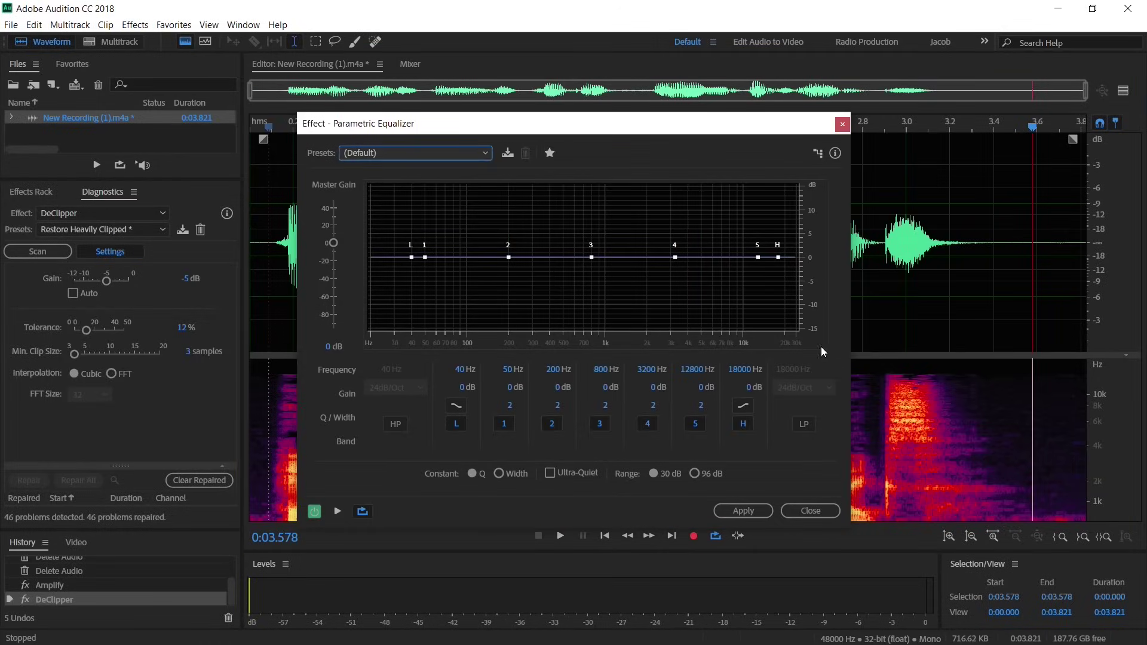
{"action": "left_click", "coordinate": [457, 425]}
{"action": "left_click", "coordinate": [503, 424]}
{"action": "left_click", "coordinate": [551, 427]}
{"action": "left_click", "coordinate": [608, 422]}
{"action": "left_click", "coordinate": [645, 424]}
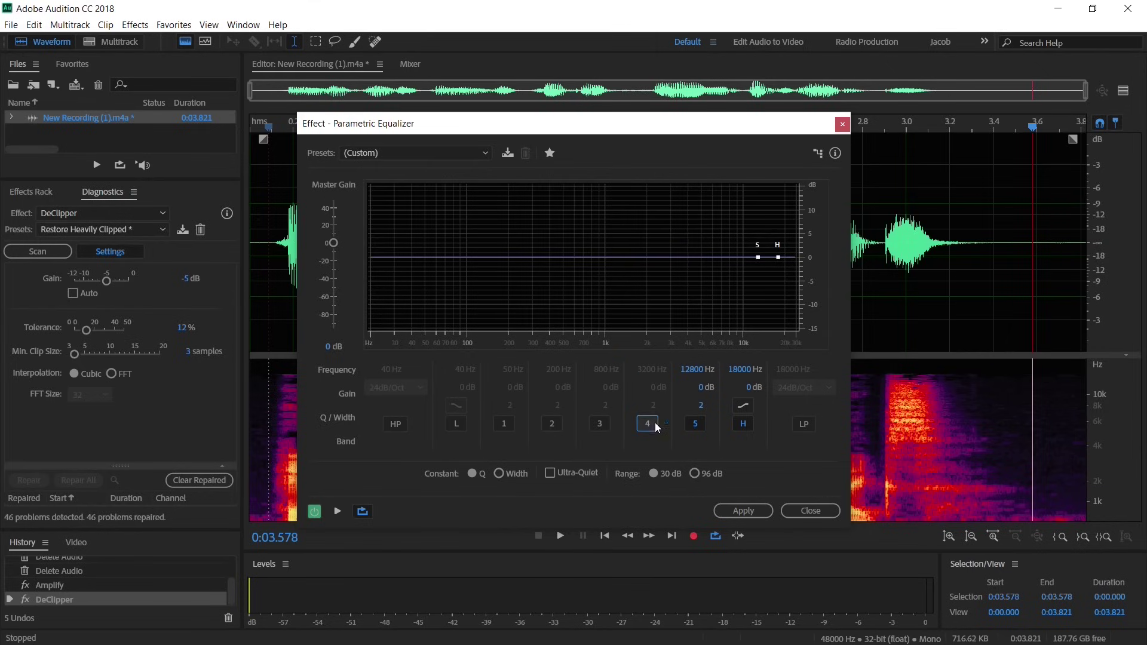
{"action": "left_click", "coordinate": [743, 424]}
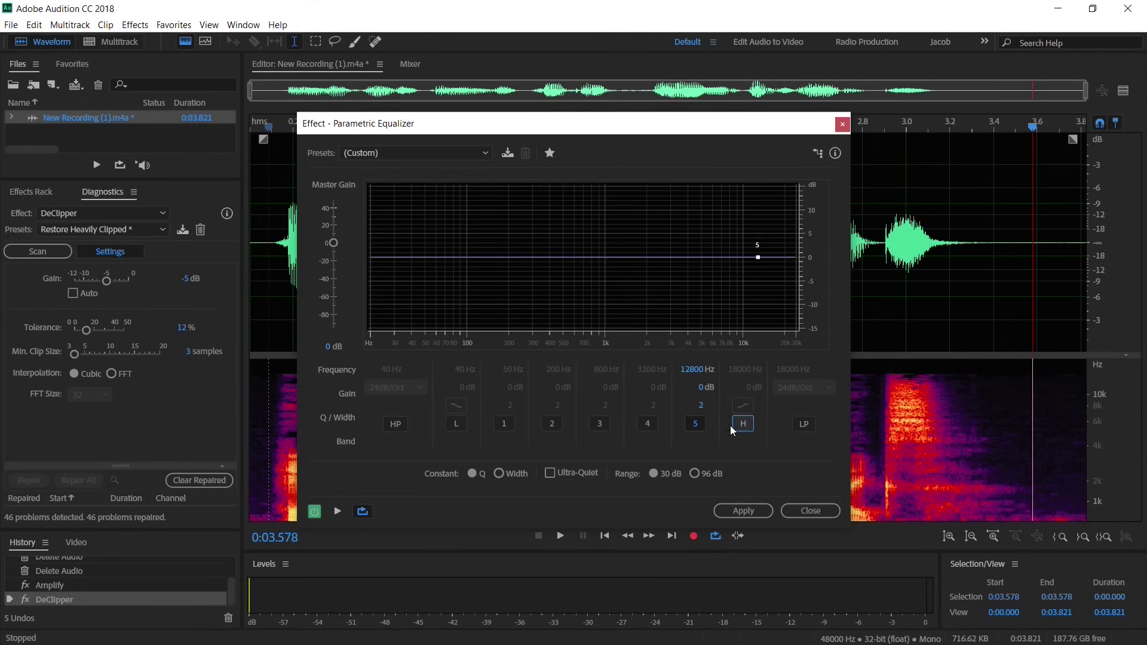
Step: Set band 5 to 15 dB gain with a Q of 20
{"action": "left_click", "coordinate": [699, 385]}
{"action": "type", "text": "15"}
{"action": "key", "text": "Return"}
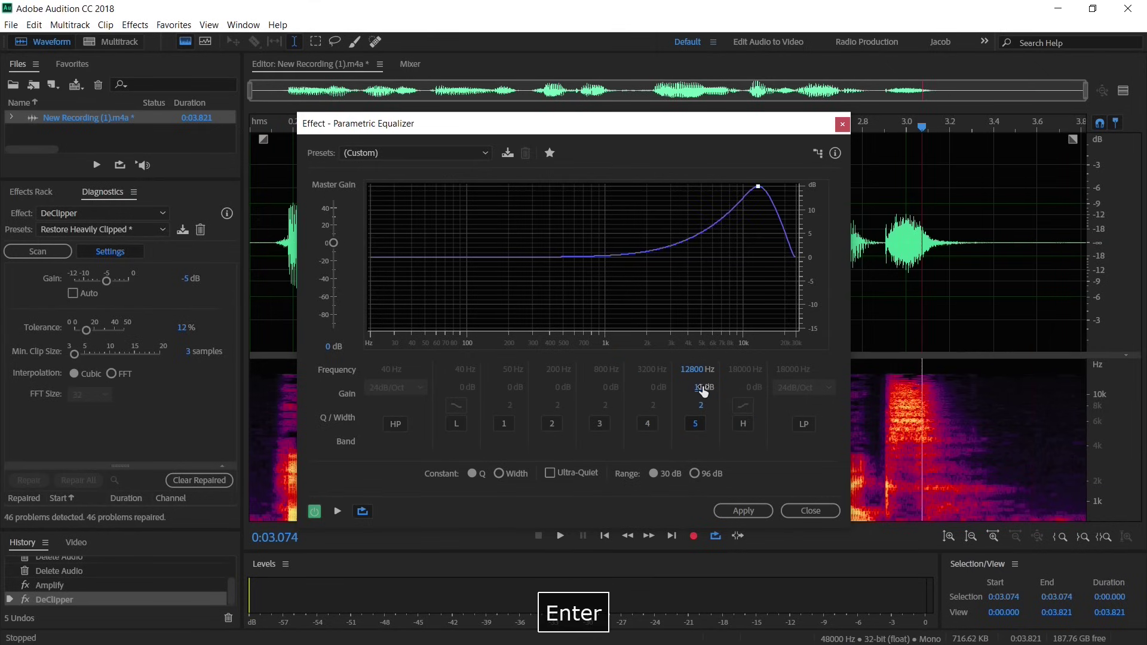
{"action": "left_click", "coordinate": [701, 405]}
{"action": "type", "text": "20"}
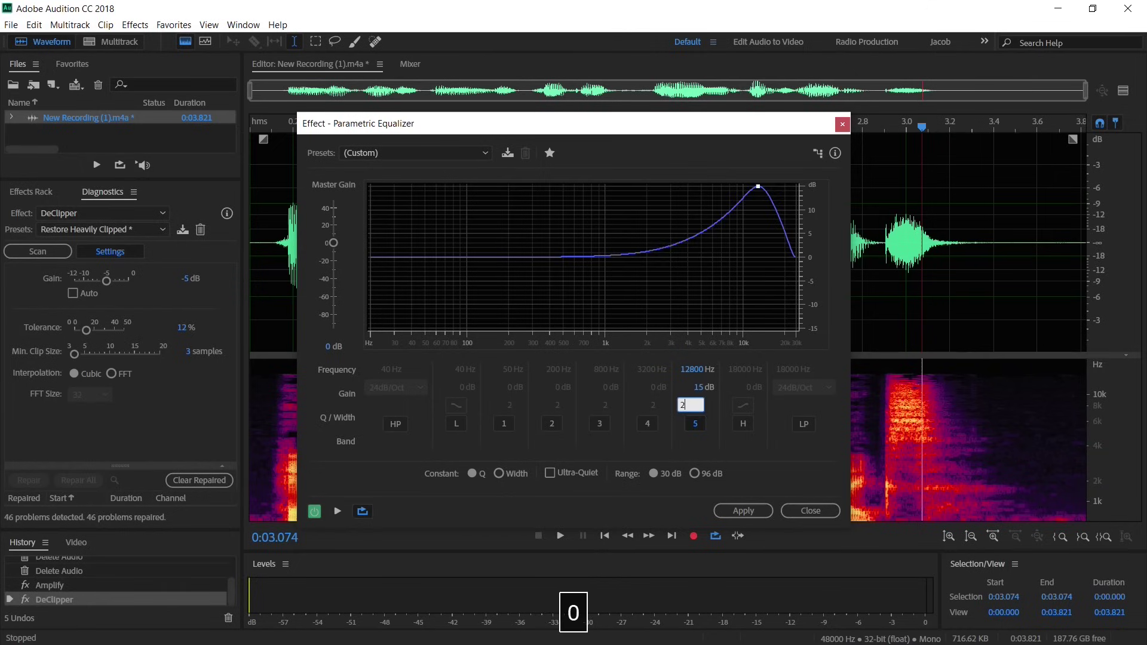
{"action": "key", "text": "Return"}
{"action": "left_click_drag", "start_coordinate": [701, 407], "coordinate": [765, 414]}
{"action": "key", "text": "ctrl+z"}
{"action": "left_click", "coordinate": [696, 405]}
{"action": "type", "text": "20"}
{"action": "key", "text": "Return"}
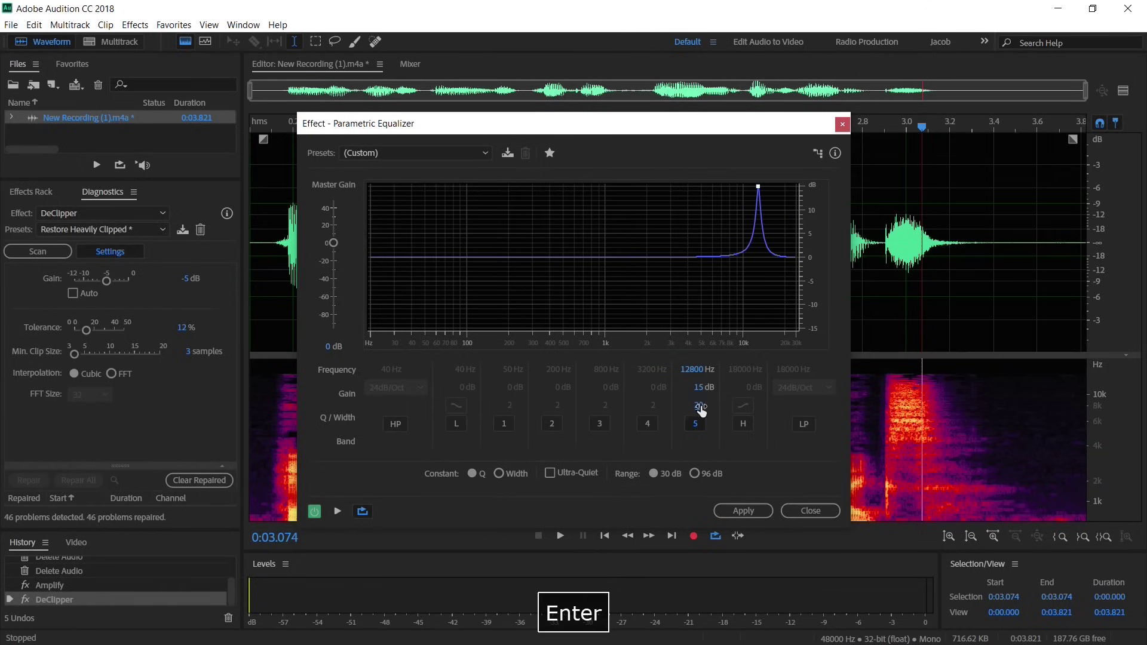
Step: Re-enter band 5's 15 dB gain and sweep its boost down to about 1006 Hz
{"action": "left_click_drag", "start_coordinate": [699, 384], "coordinate": [699, 387]}
{"action": "left_click", "coordinate": [698, 386]}
{"action": "type", "text": "15"}
{"action": "key", "text": "Return"}
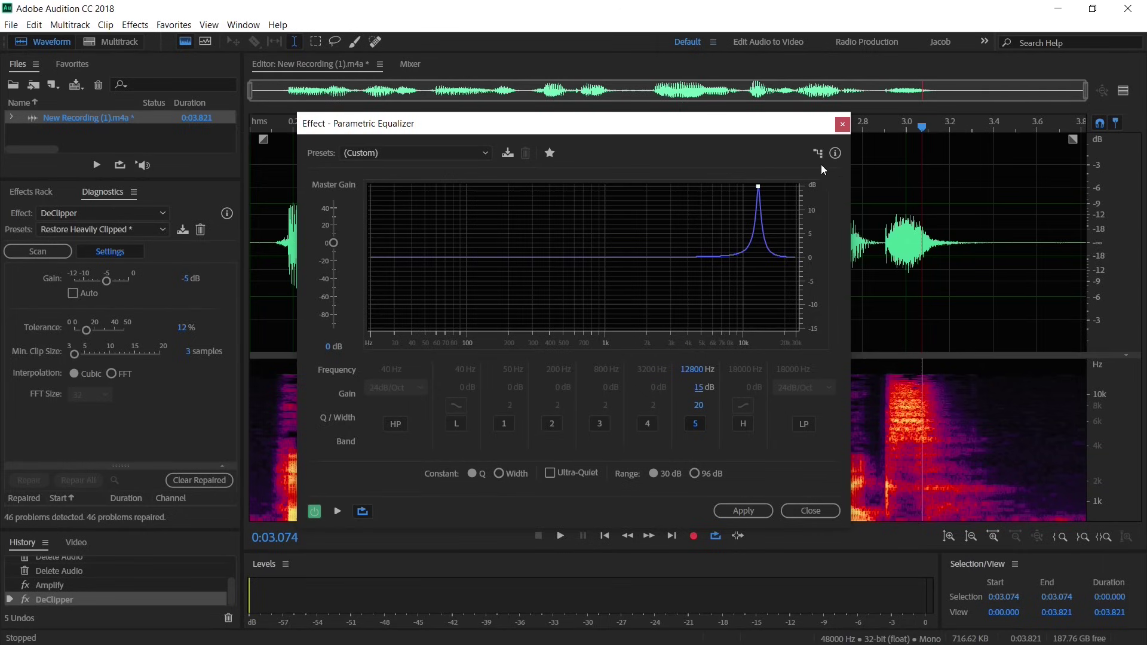
{"action": "left_click_drag", "start_coordinate": [756, 186], "coordinate": [606, 42]}
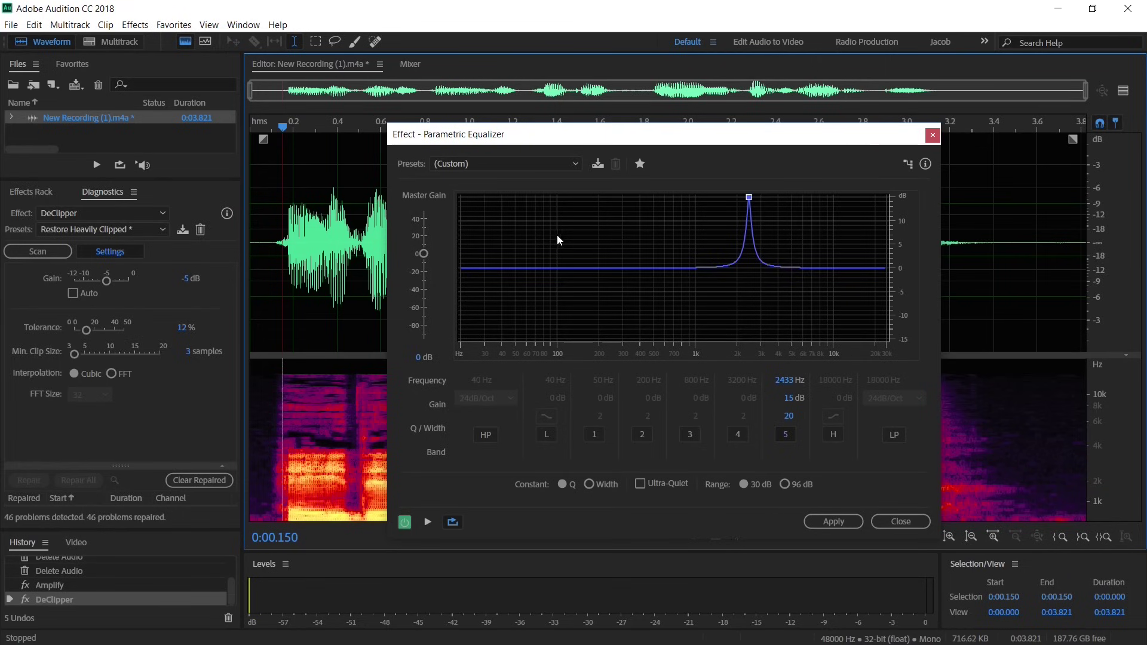
Step: Sweep band 5's boost during playback, then set its gain to -15 dB for a notch
{"action": "key", "text": "space"}
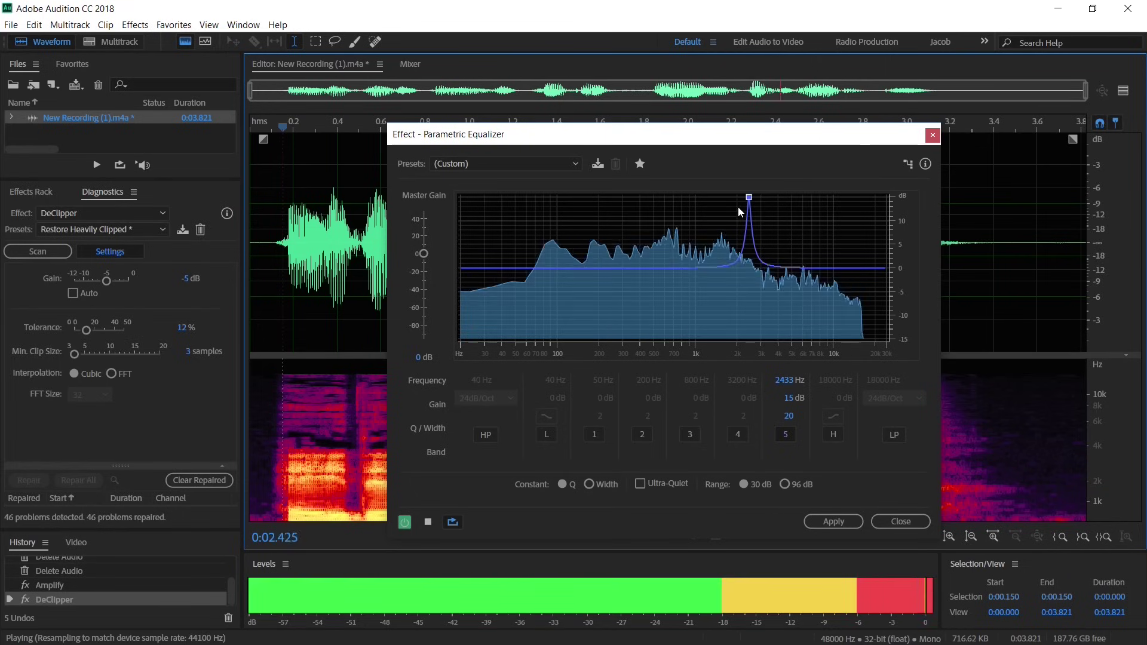
{"action": "left_click_drag", "start_coordinate": [749, 197], "coordinate": [735, 178]}
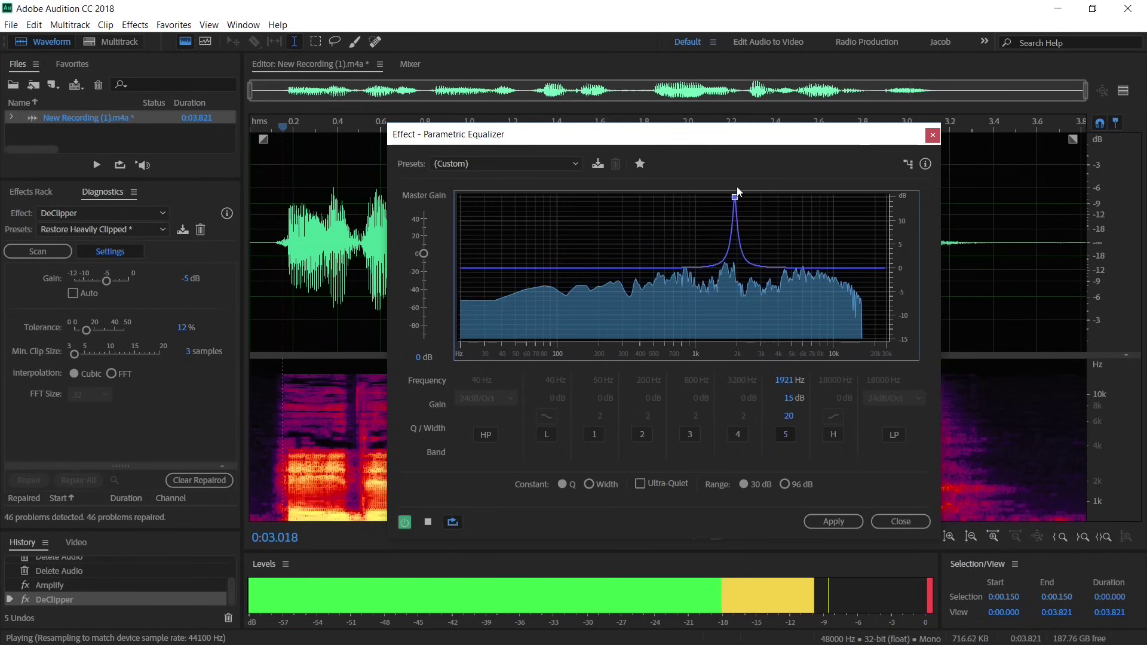
{"action": "key", "text": "space"}
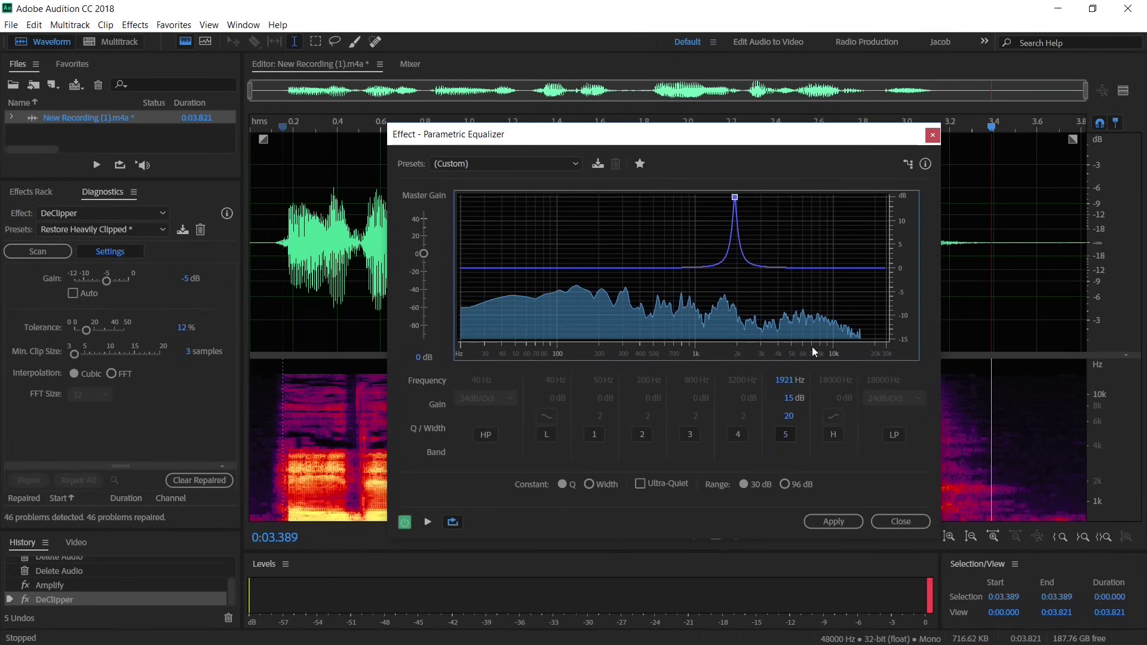
{"action": "left_click", "coordinate": [790, 398]}
{"action": "type", "text": "-15"}
{"action": "key", "text": "Return"}
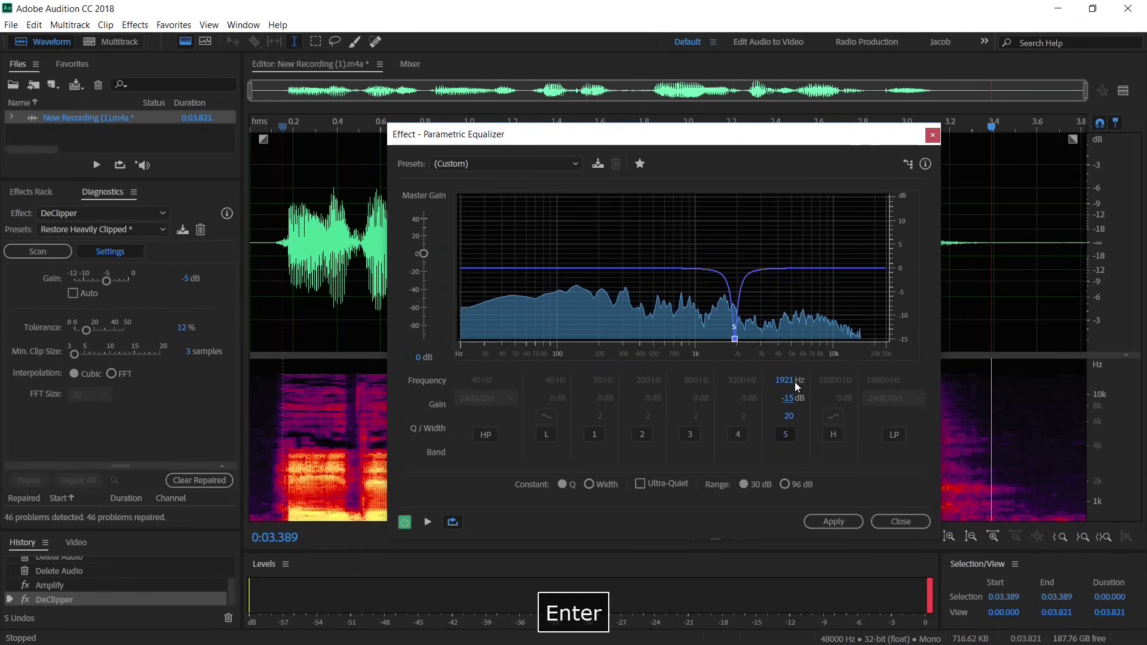
Step: Try band 4 as a 15 dB, Q 20 low-mid boost, then switch it off again
{"action": "left_click", "coordinate": [738, 436]}
{"action": "left_click", "coordinate": [744, 398]}
{"action": "type", "text": "15"}
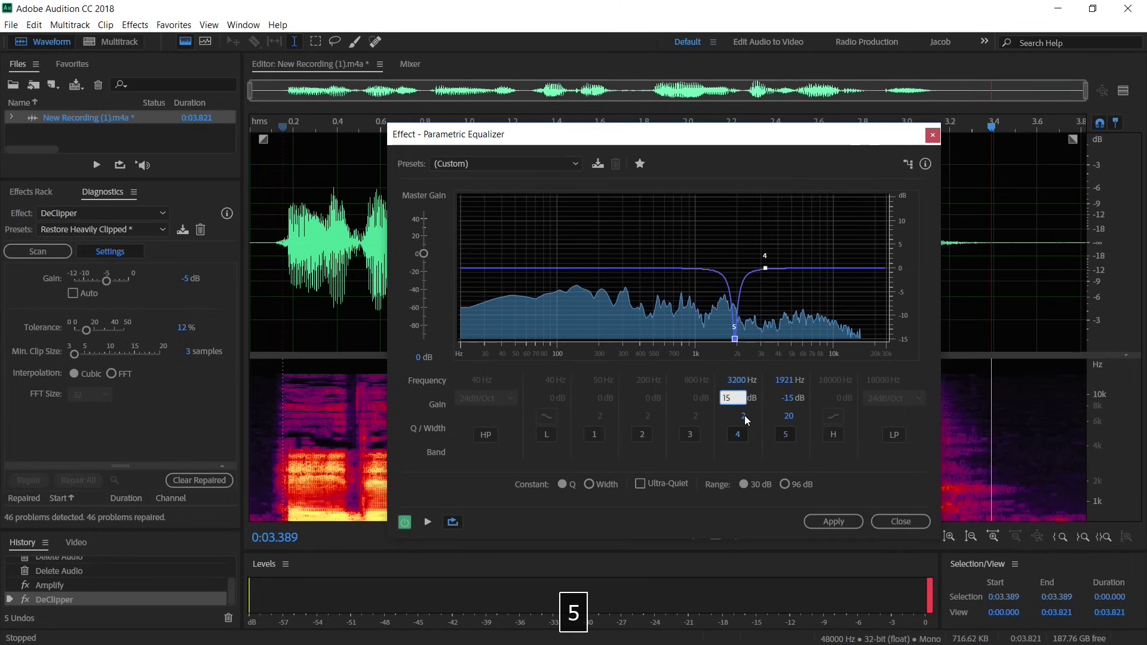
{"action": "left_click", "coordinate": [744, 415]}
{"action": "type", "text": "20"}
{"action": "key", "text": "Return"}
{"action": "left_click_drag", "start_coordinate": [765, 198], "coordinate": [633, 153]}
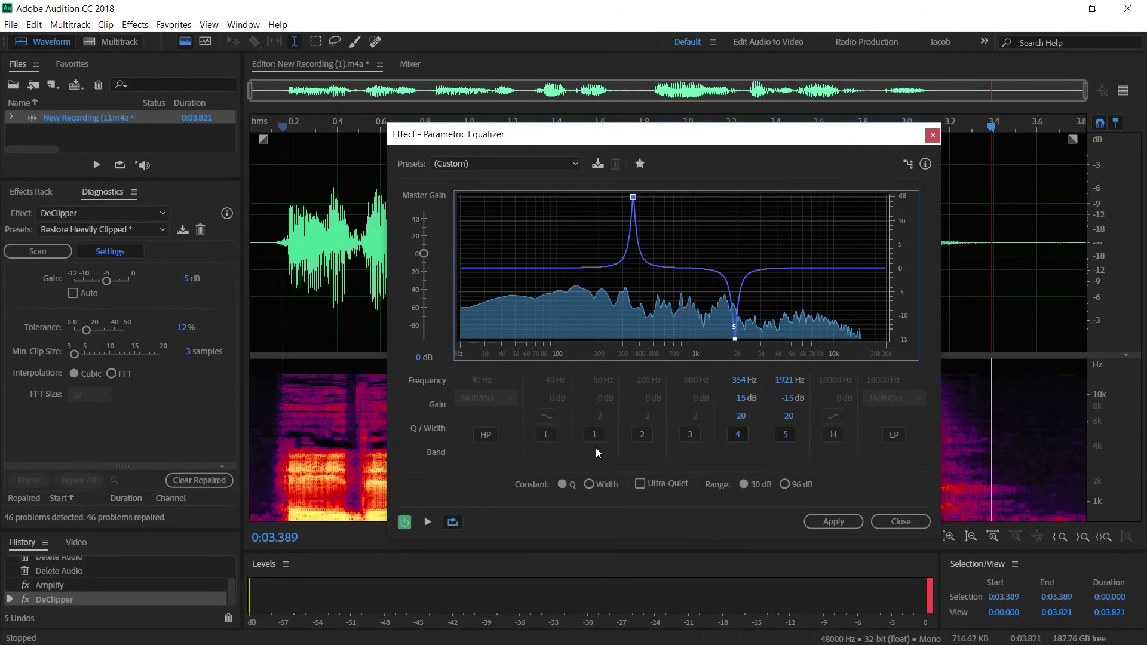
{"action": "left_click", "coordinate": [738, 434]}
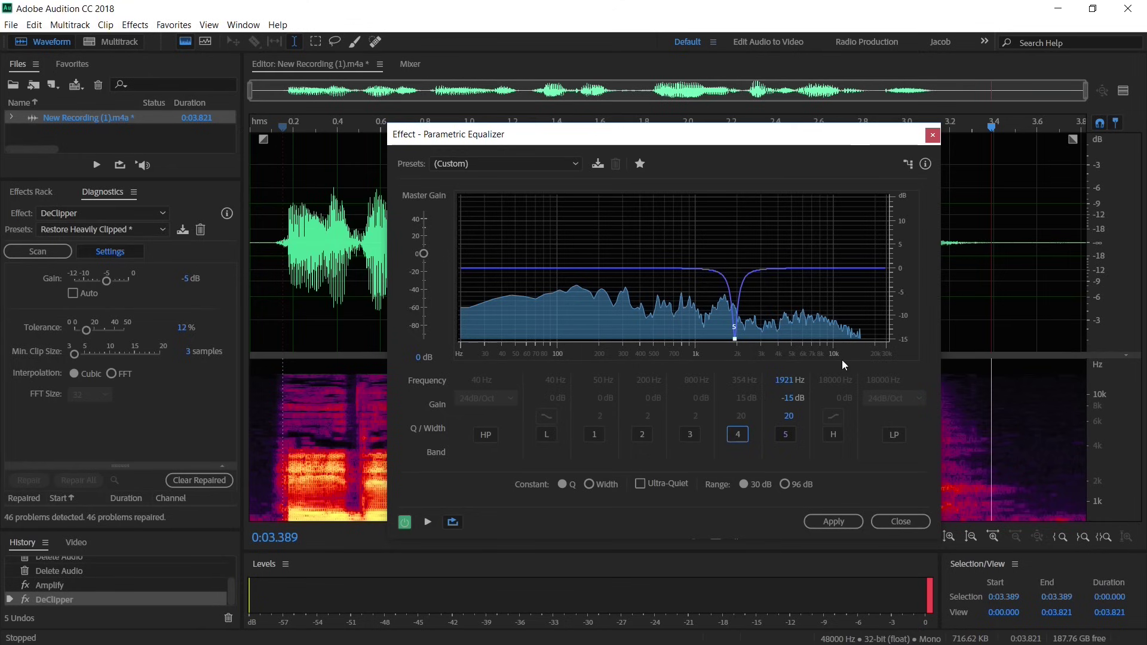
Step: Apply the 1921 Hz notch and toggle undo/redo to compare against the original
{"action": "left_click", "coordinate": [844, 522]}
{"action": "left_click", "coordinate": [768, 450]}
{"action": "key", "text": "ctrl+z"}
{"action": "key", "text": "ctrl+shift+z"}
{"action": "key", "text": "ctrl+z"}
{"action": "key", "text": "ctrl+shift+z"}
{"action": "left_click", "coordinate": [469, 485]}
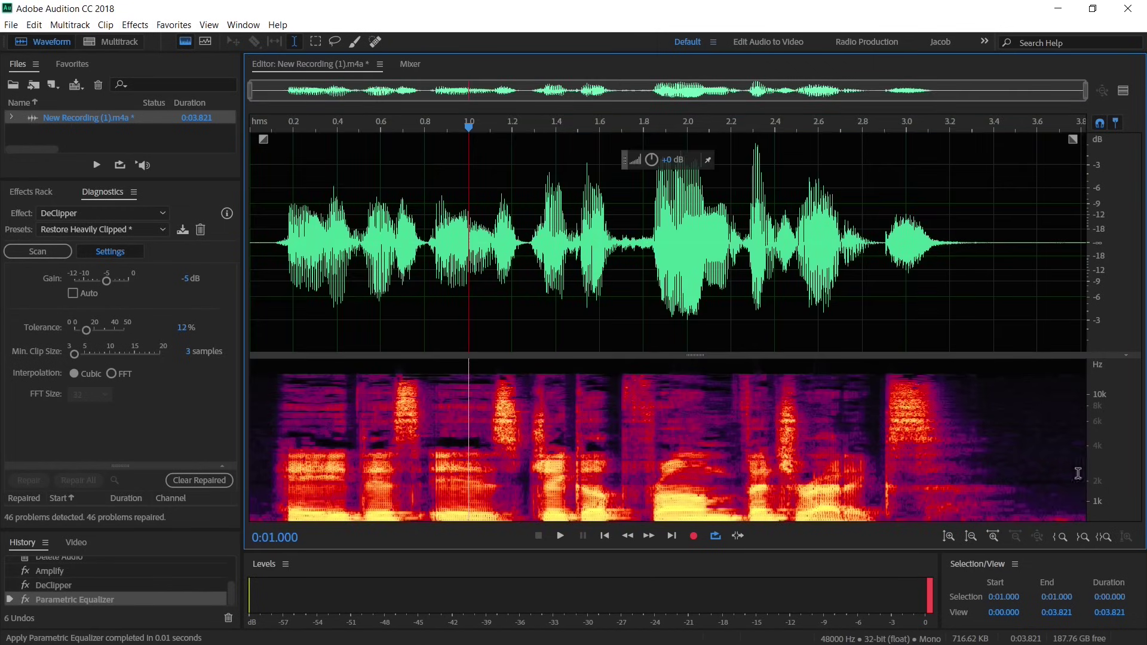
Step: Toggle the equalizer off and on with undo/redo, set the playhead to 1.652 s, and enlarge the History list
{"action": "key", "text": "ctrl+z"}
{"action": "key", "text": "ctrl+shift+z"}
{"action": "left_click", "coordinate": [611, 416]}
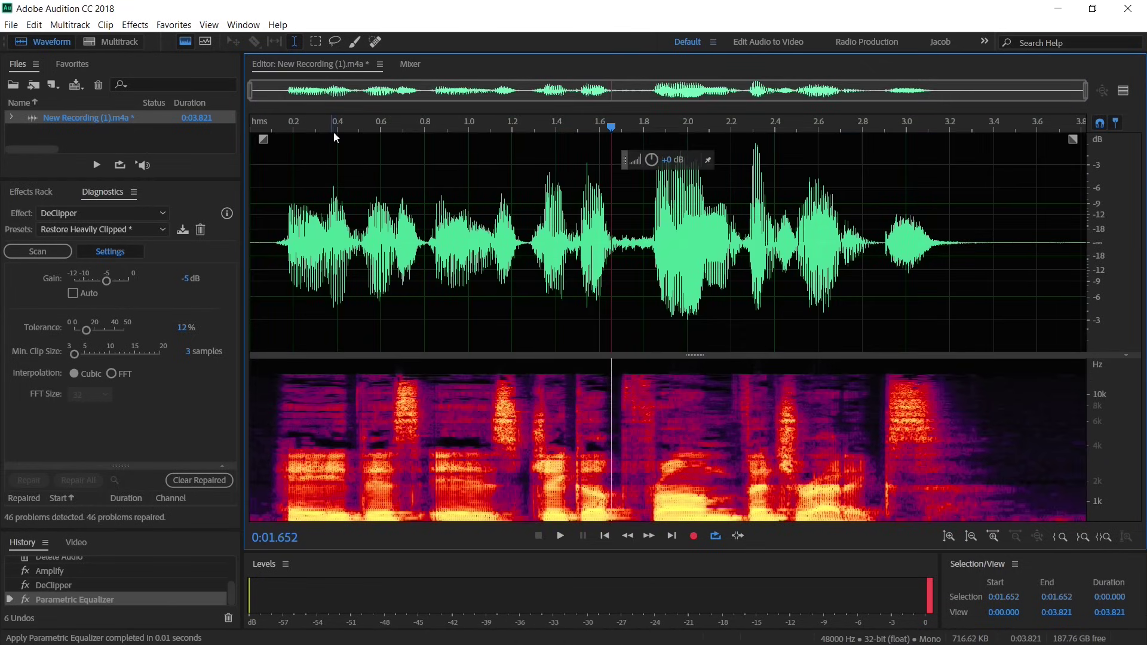
{"action": "left_click_drag", "start_coordinate": [166, 529], "coordinate": [166, 432]}
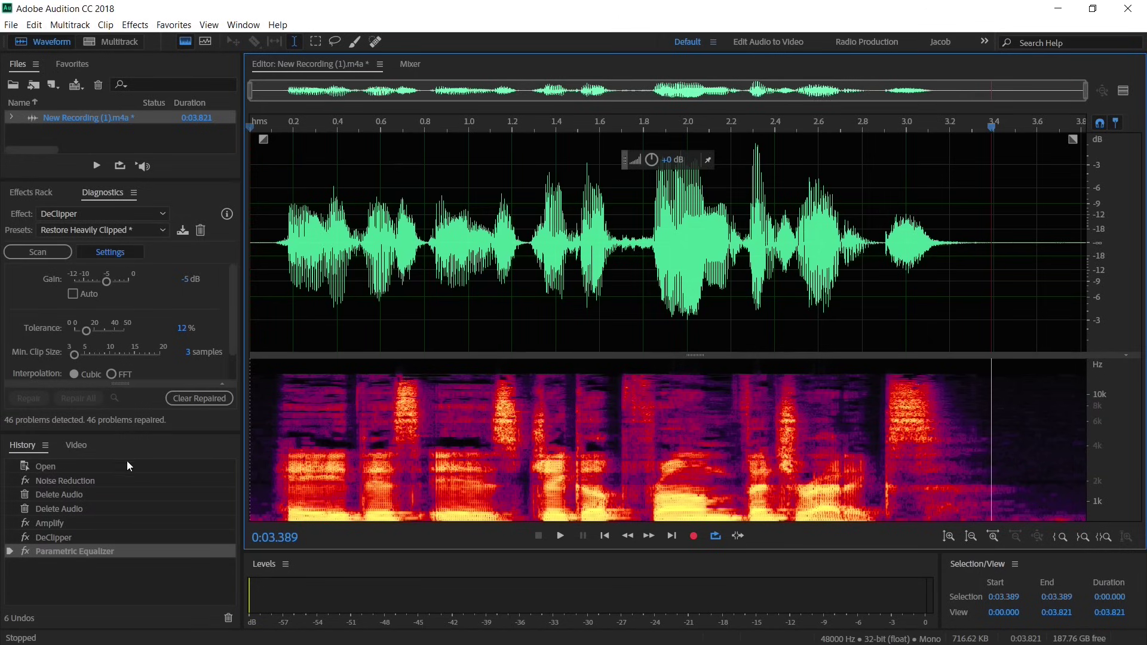
Step: Play the original recording from History's Open state, then restore and play the Parametric Equalizer version
{"action": "key", "text": "Home"}
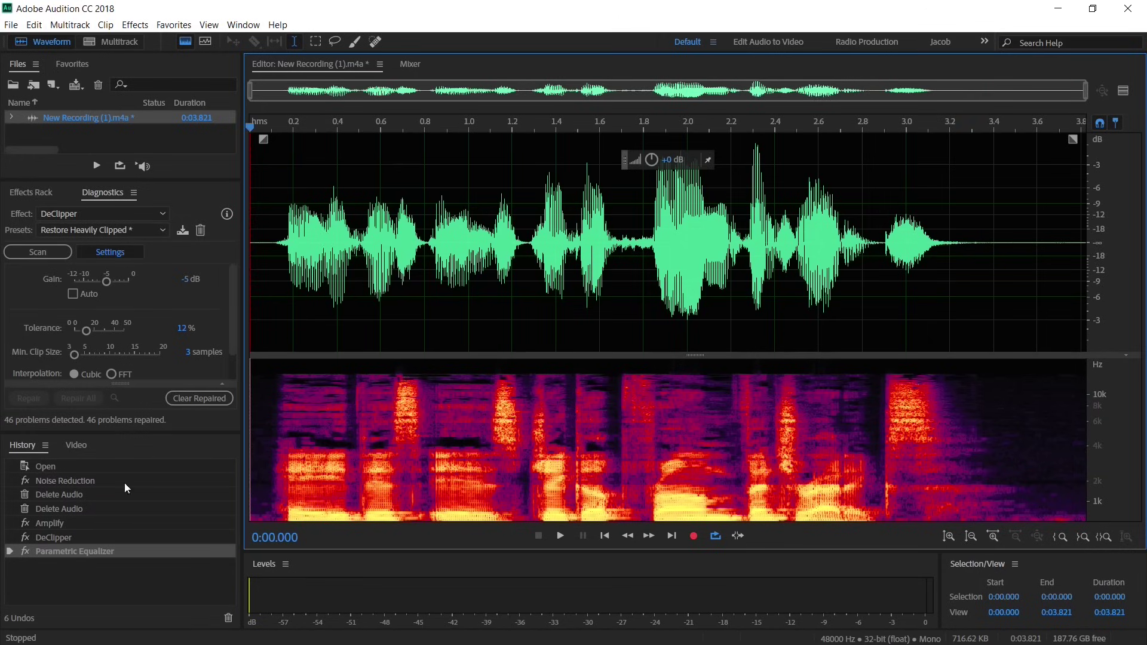
{"action": "left_click", "coordinate": [42, 465]}
{"action": "key", "text": "space"}
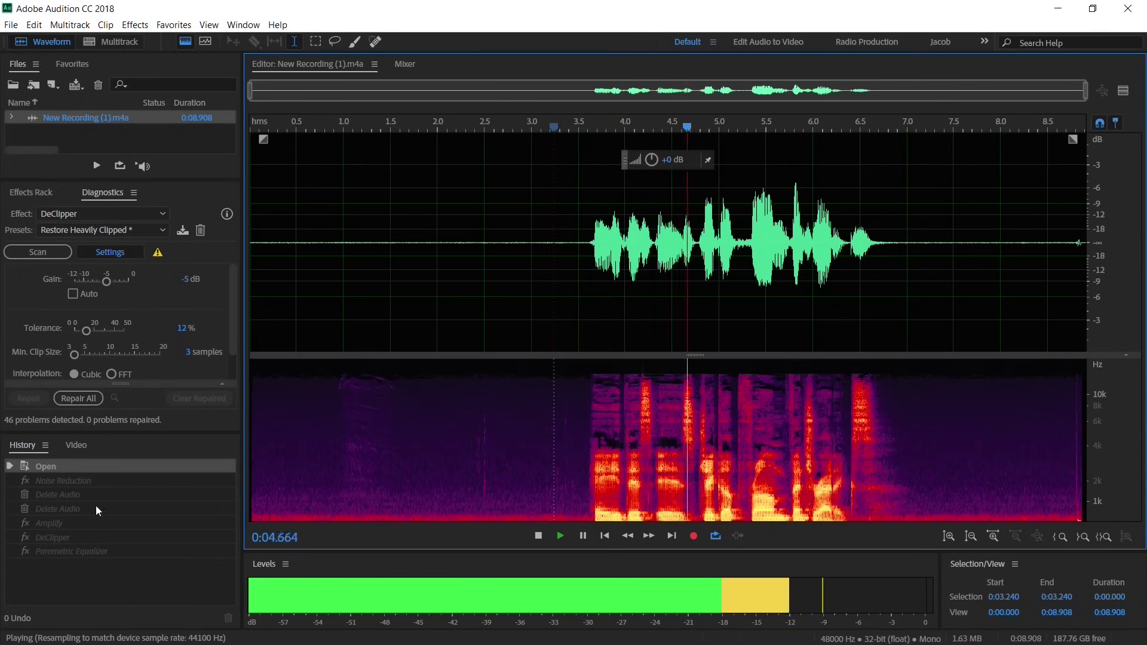
{"action": "key", "text": "space"}
{"action": "left_click", "coordinate": [59, 551]}
{"action": "key", "text": "space"}
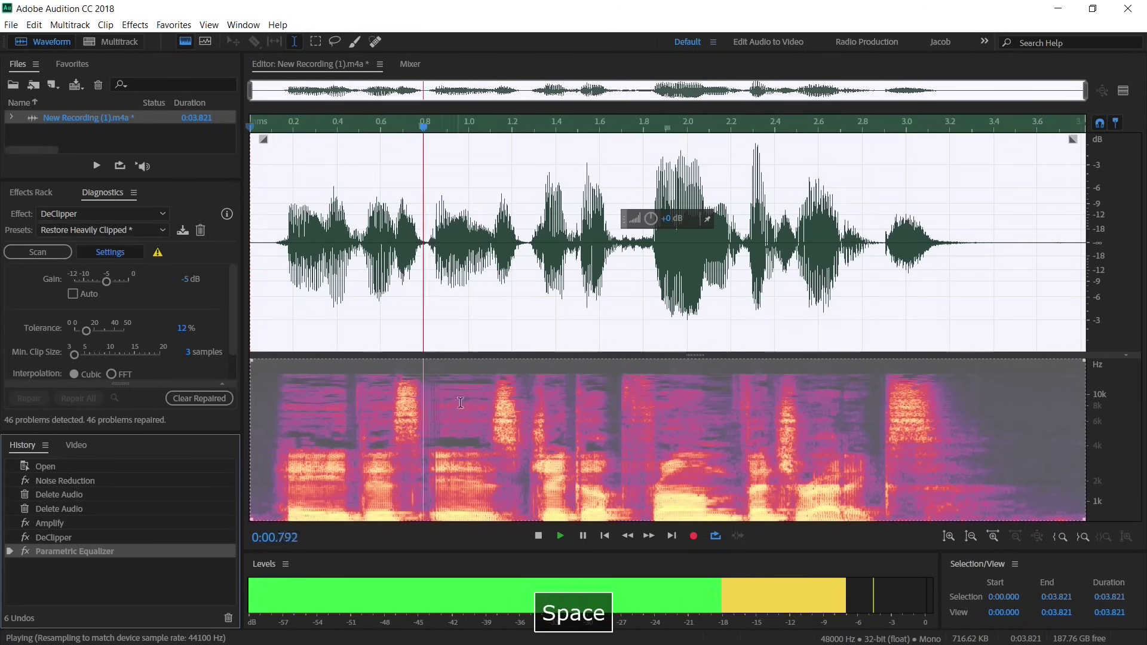